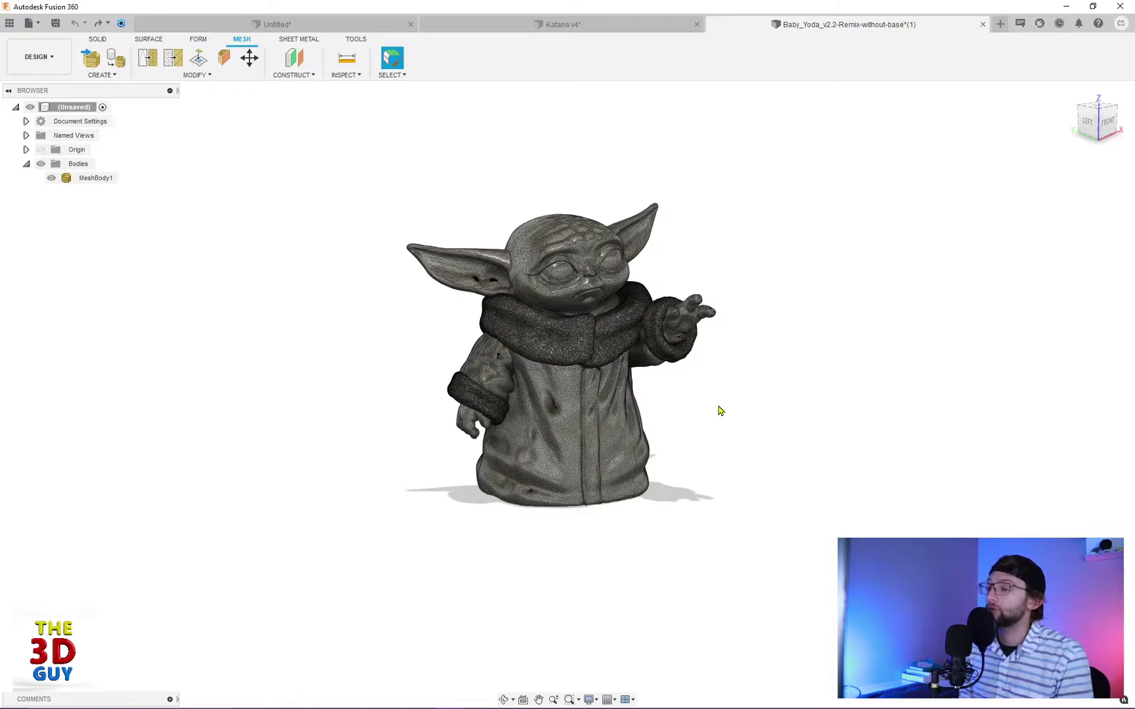
Step: Start Make Closed Mesh on the Baby Yoda mesh body with the Standard rebuild mode and turn on the preview
scroll(473, 337, "up", 10)
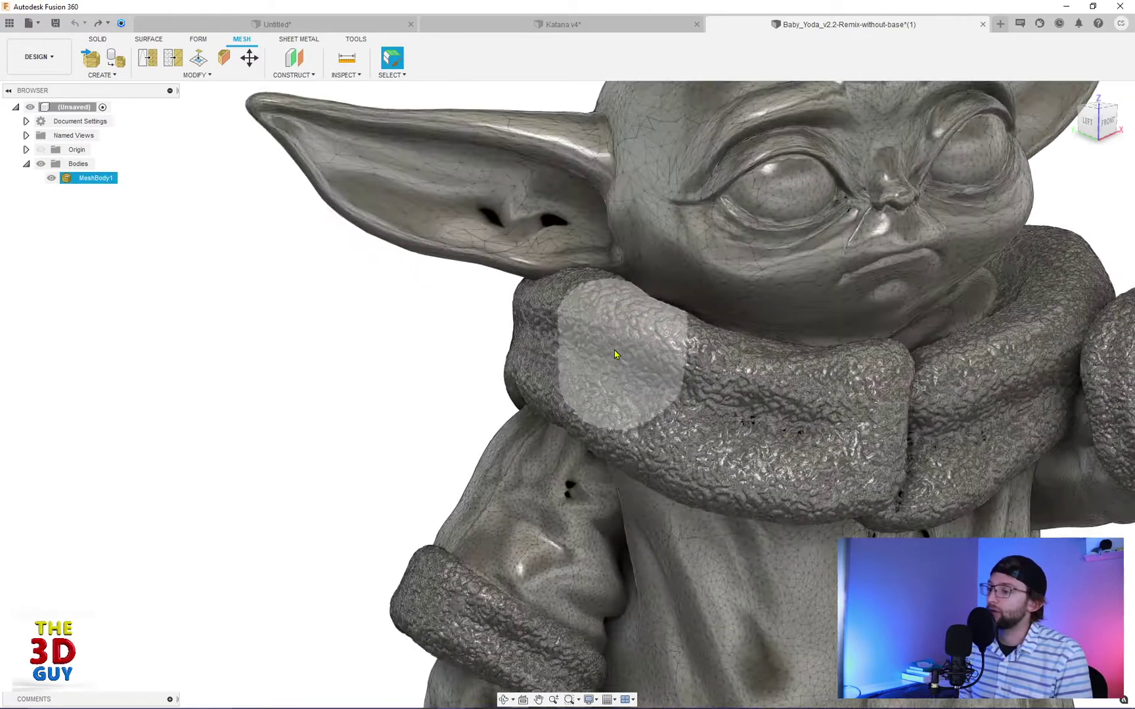
scroll(534, 391, "down", 8)
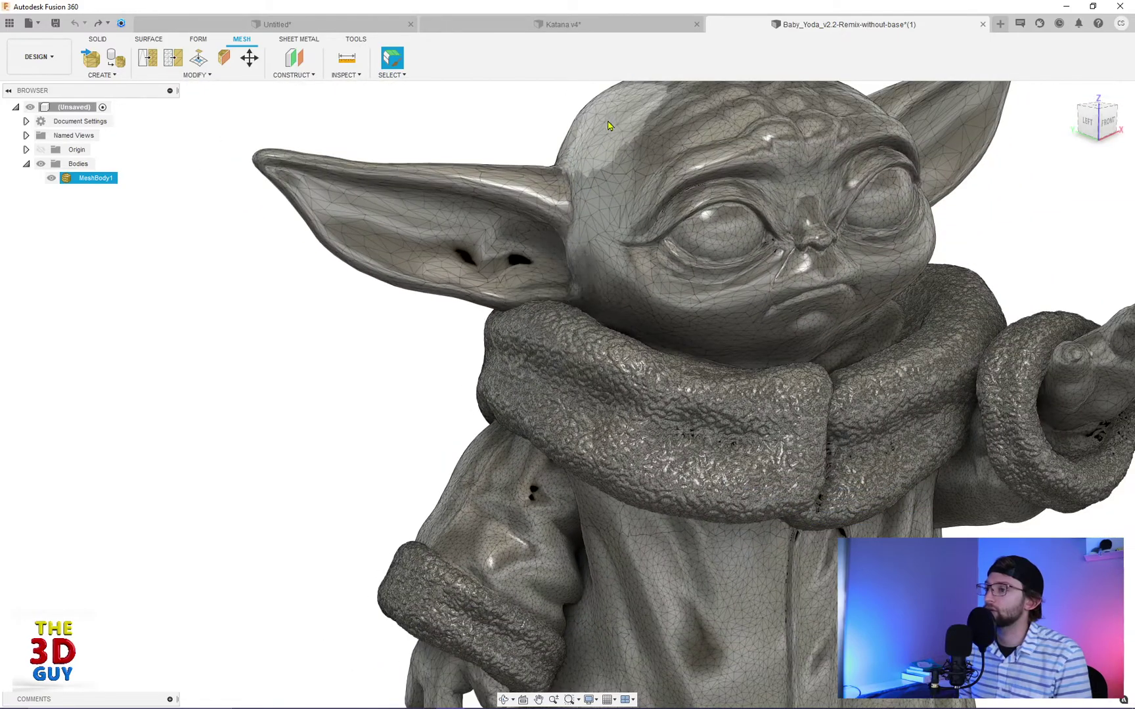
scroll(388, 239, "down", 8)
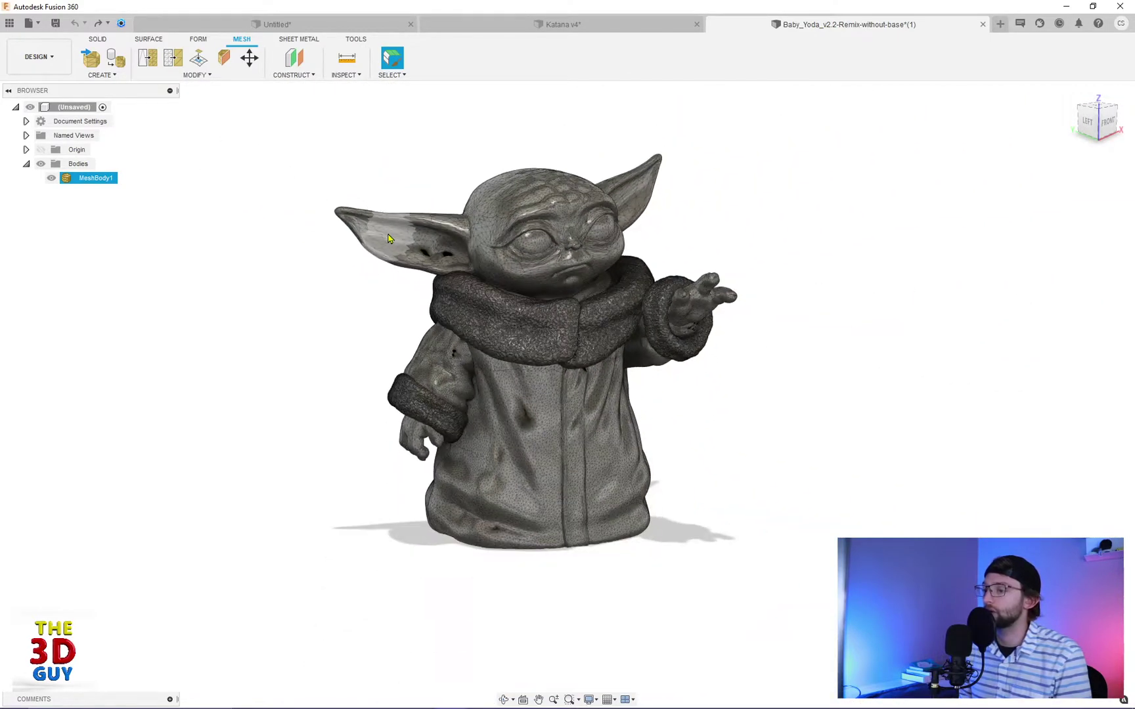
left_click(192, 76)
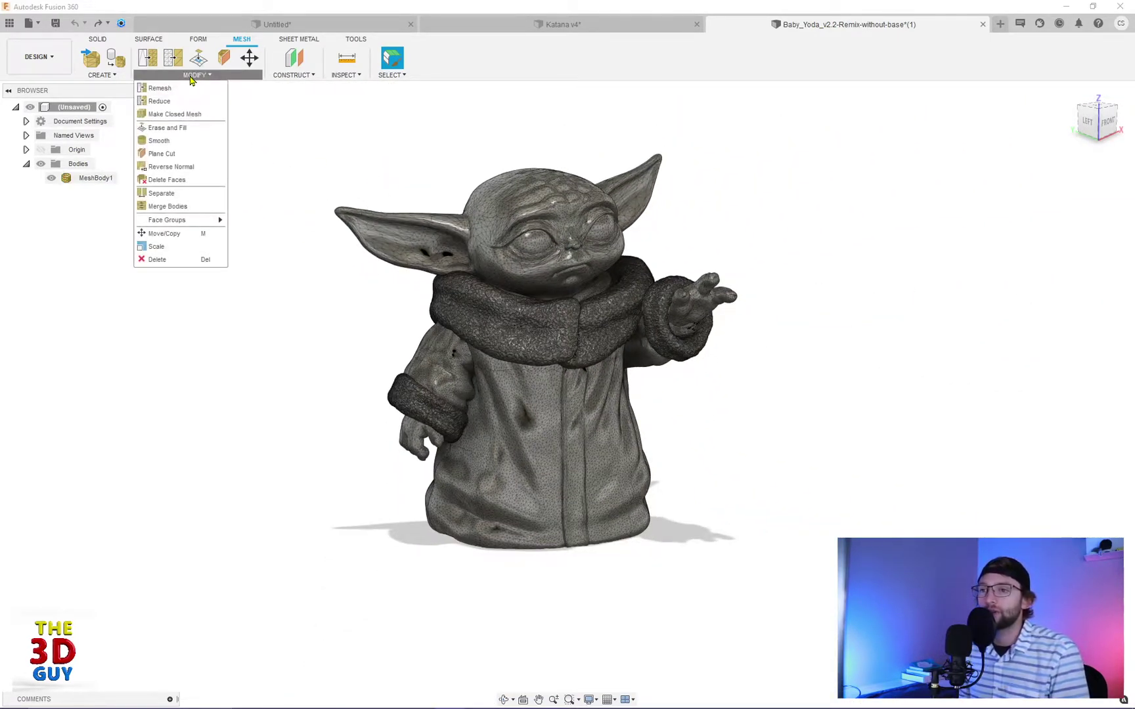
left_click(188, 119)
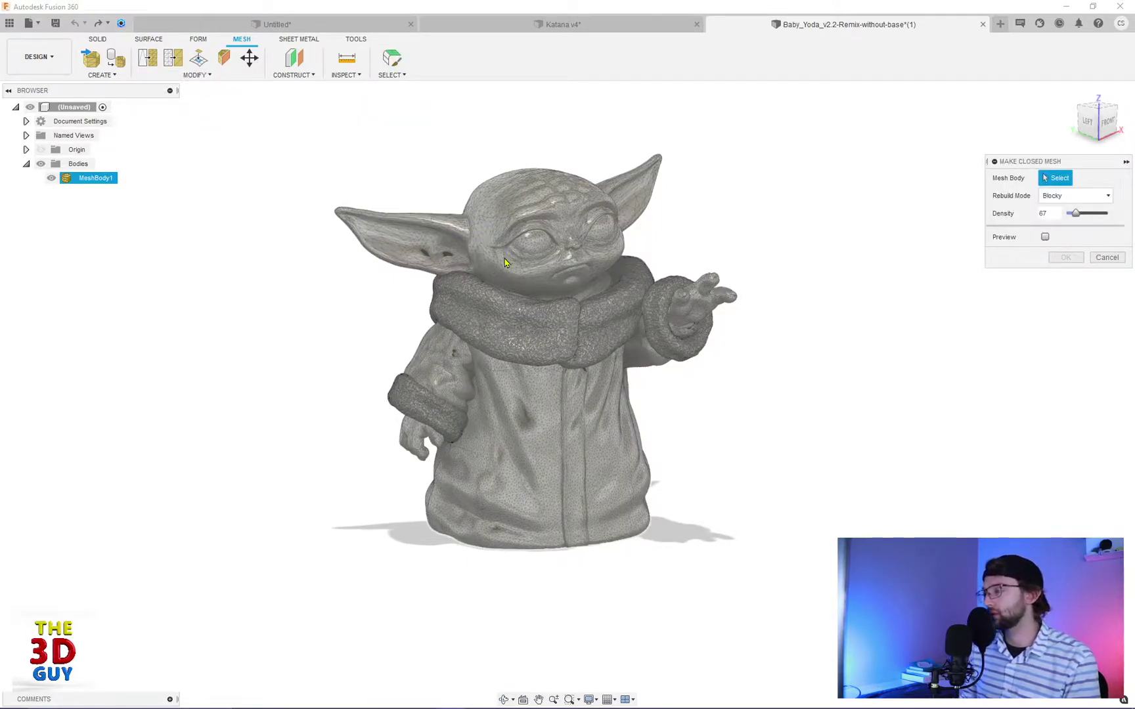
left_click(1076, 195)
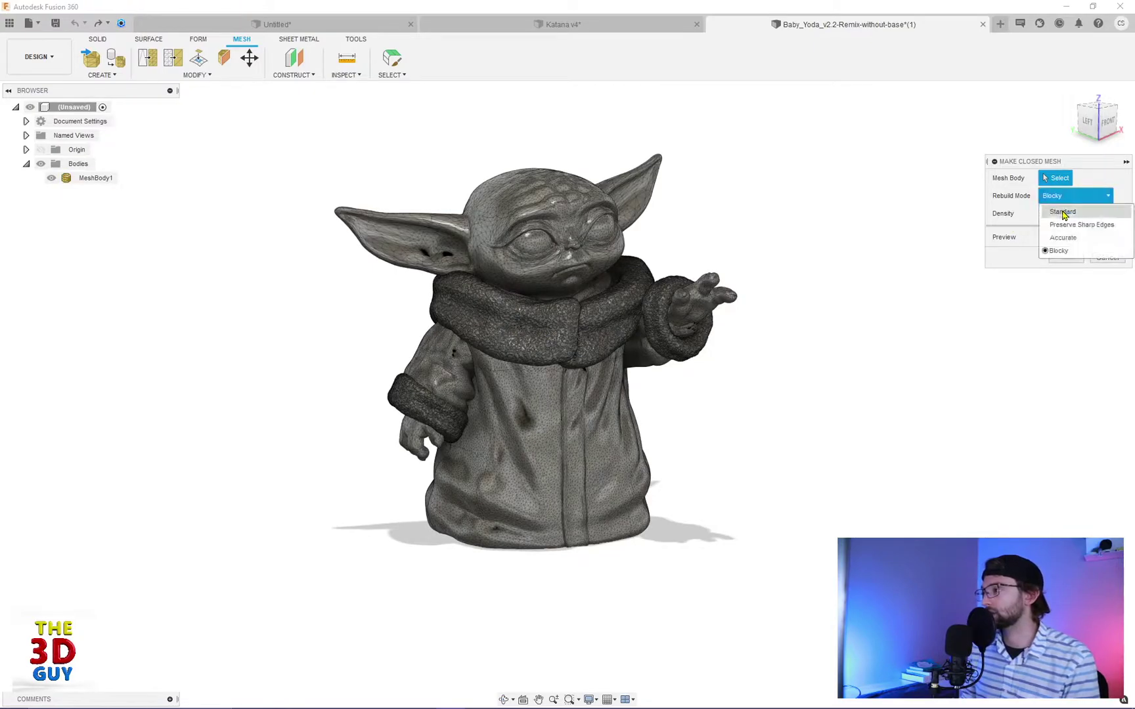
left_click(1059, 236)
left_click(506, 272)
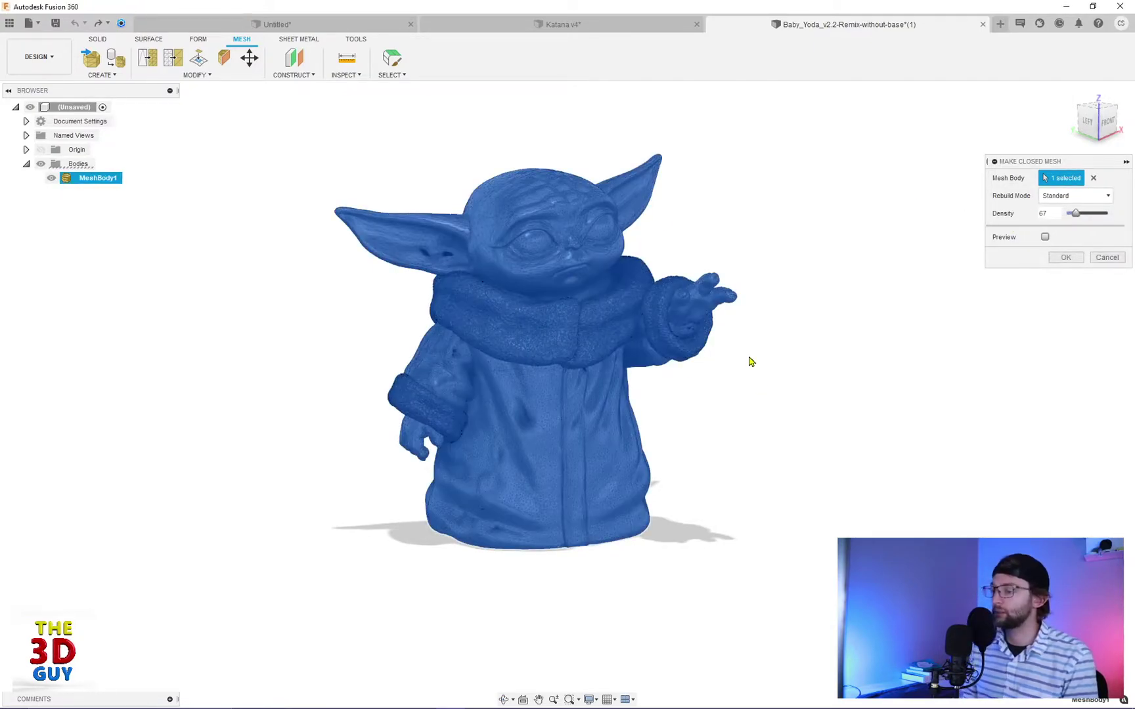
left_click(1045, 237)
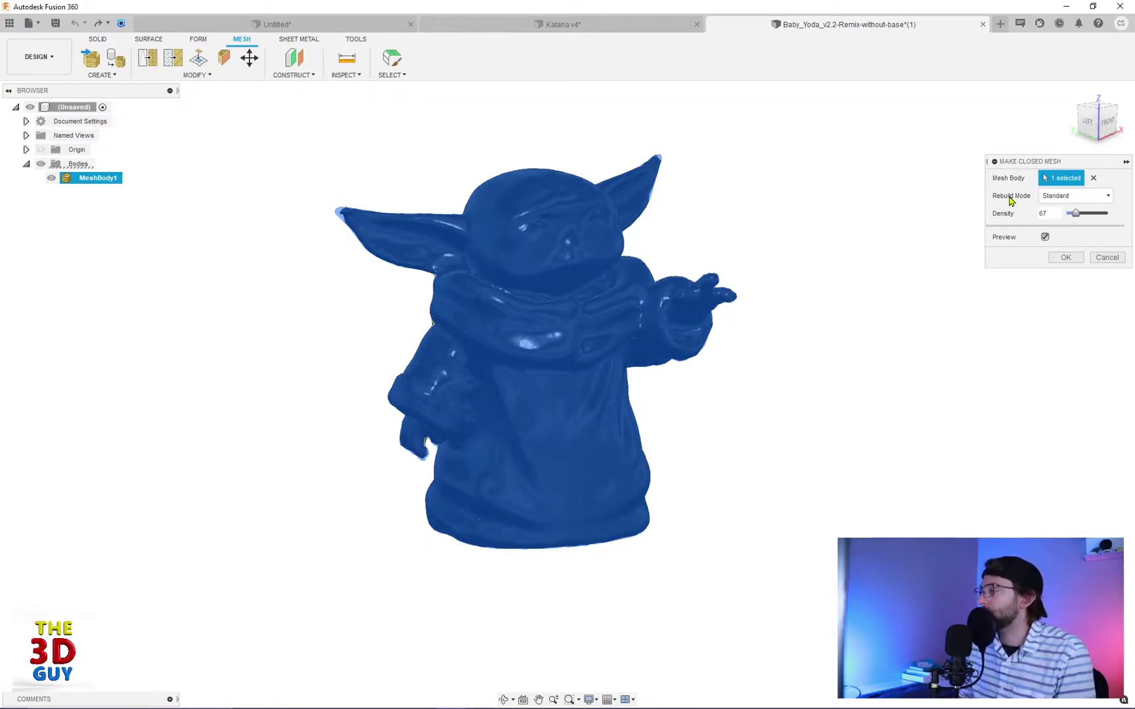
Step: Keep the Standard rebuild mode, raise the closed mesh density to 196 and check the preview around the face and collar
left_click(1051, 197)
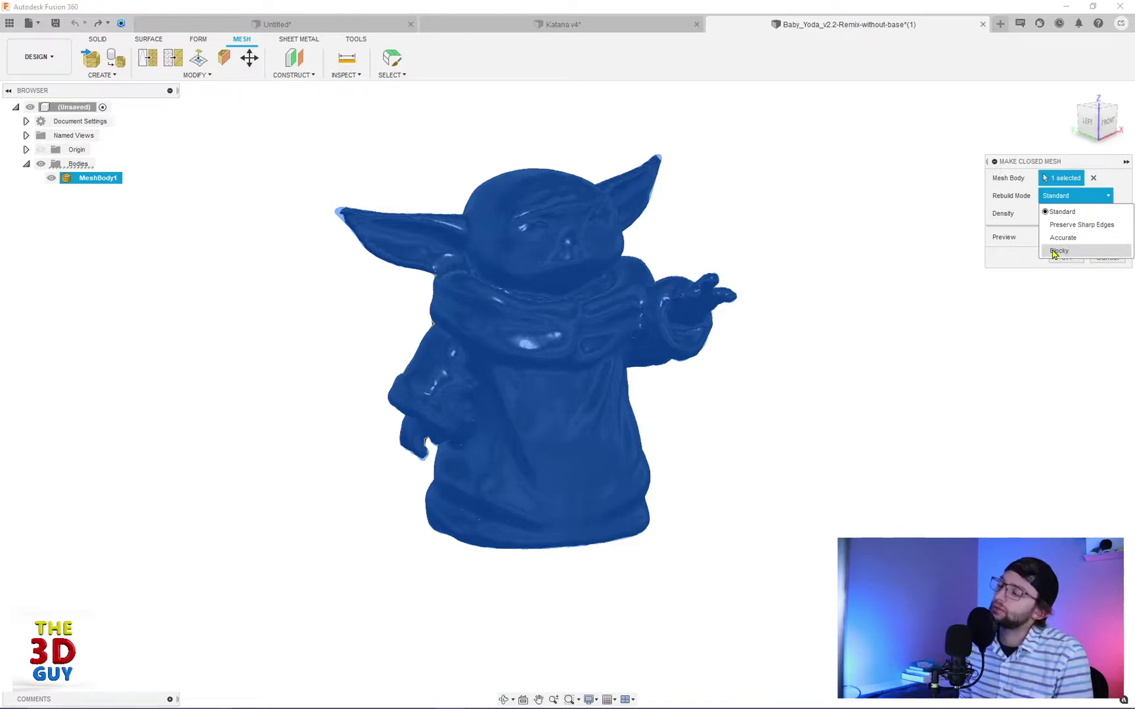
left_click(1066, 211)
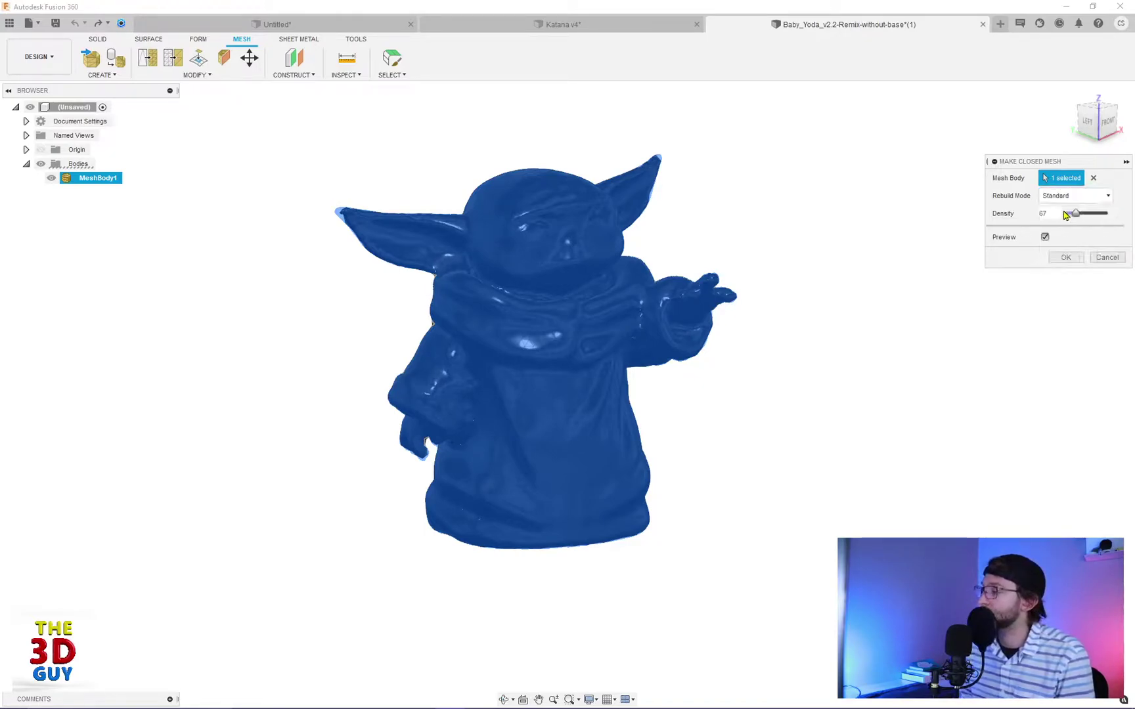
scroll(407, 194, "down", 2)
scroll(407, 194, "up", 5)
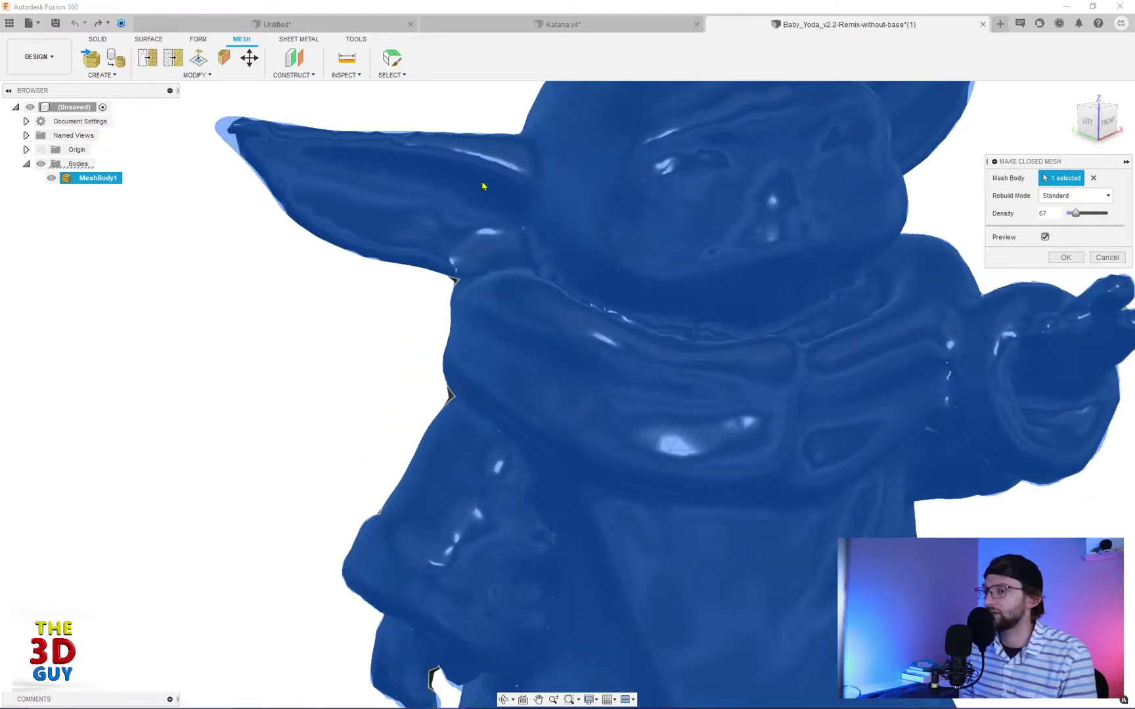
scroll(611, 393, "down", 3)
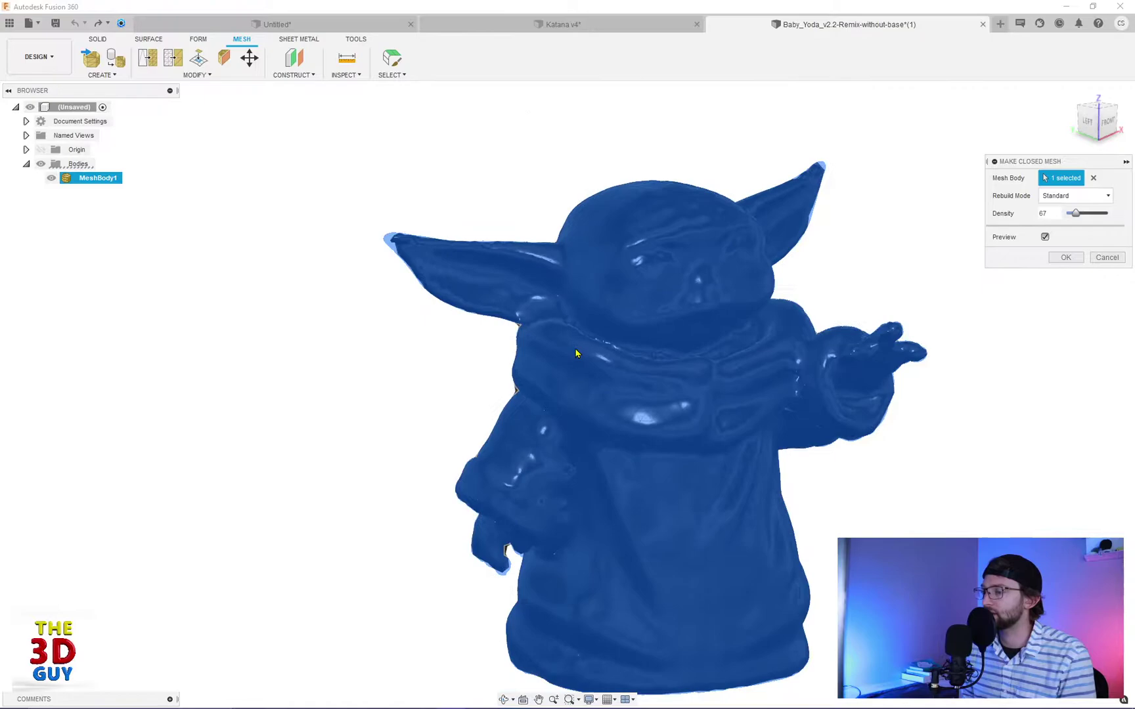
scroll(443, 153, "down", 1)
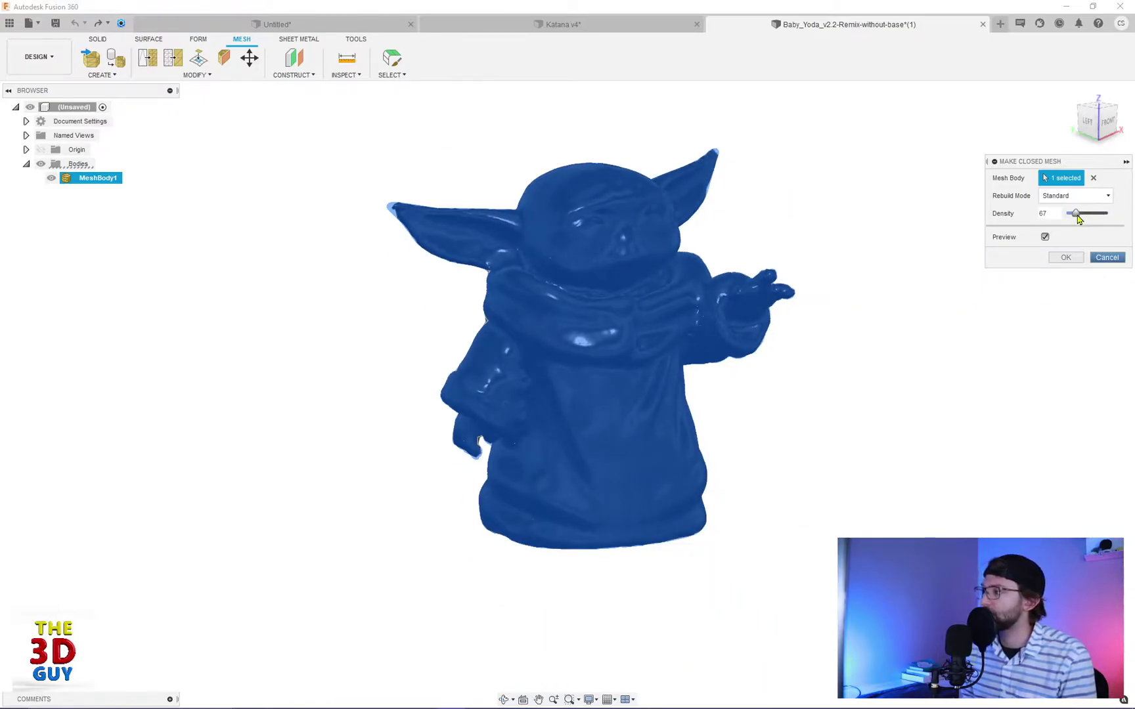
left_click_drag(1076, 214, 1101, 220)
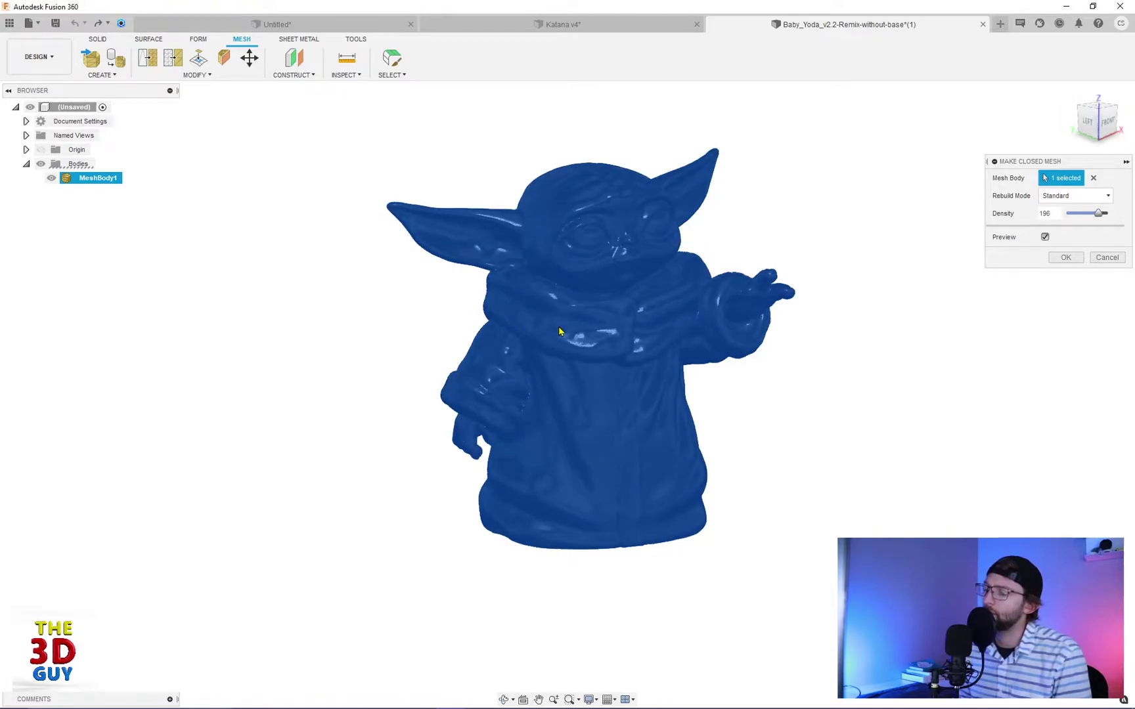
scroll(509, 304, "up", 3)
scroll(402, 192, "up", 2)
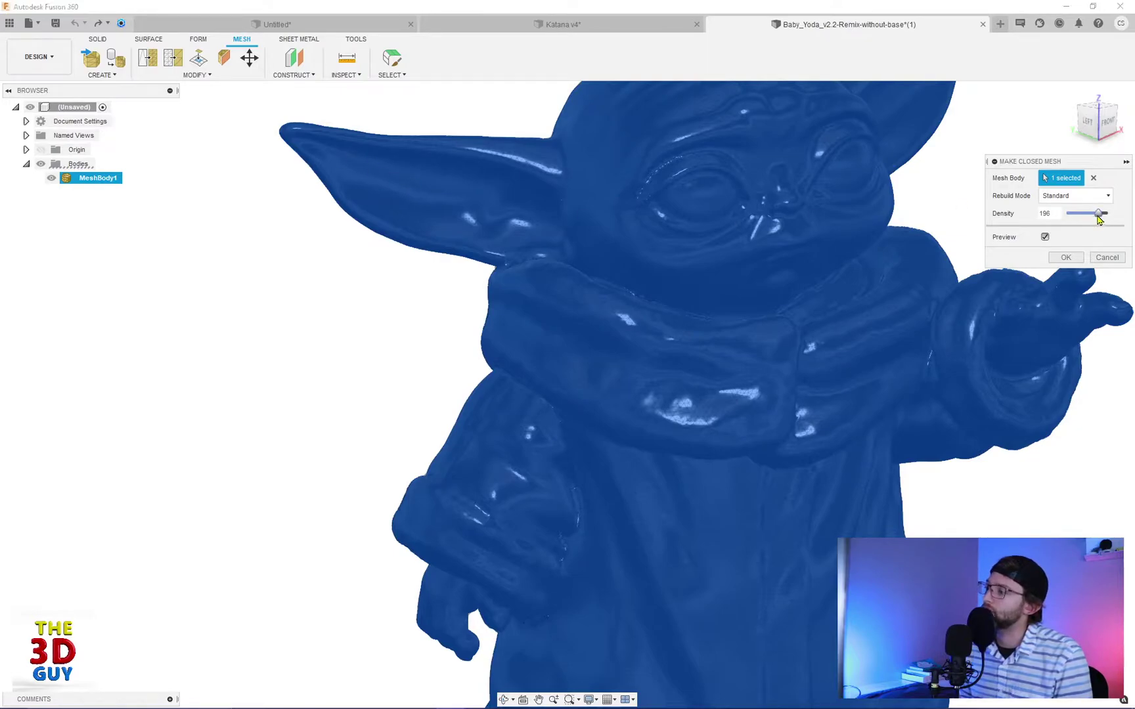
Step: Lower the closed mesh density to 88 and check the preview where the ear meets the collar
left_click_drag(1099, 221, 1083, 223)
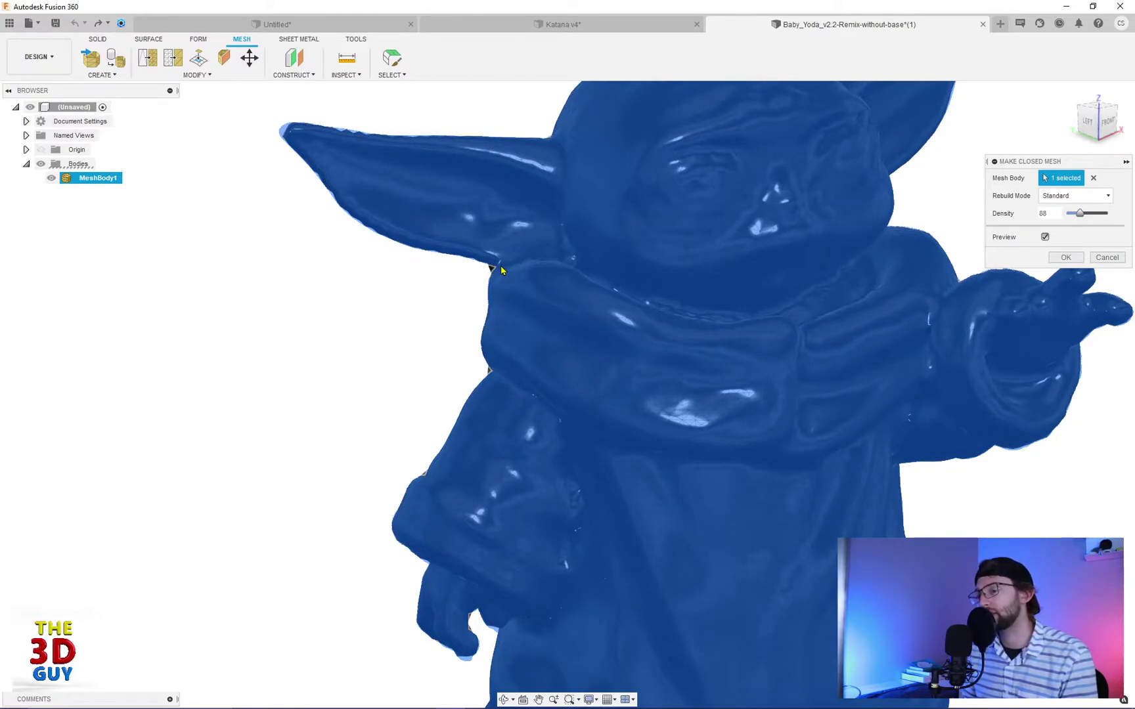
scroll(500, 270, "up", 5)
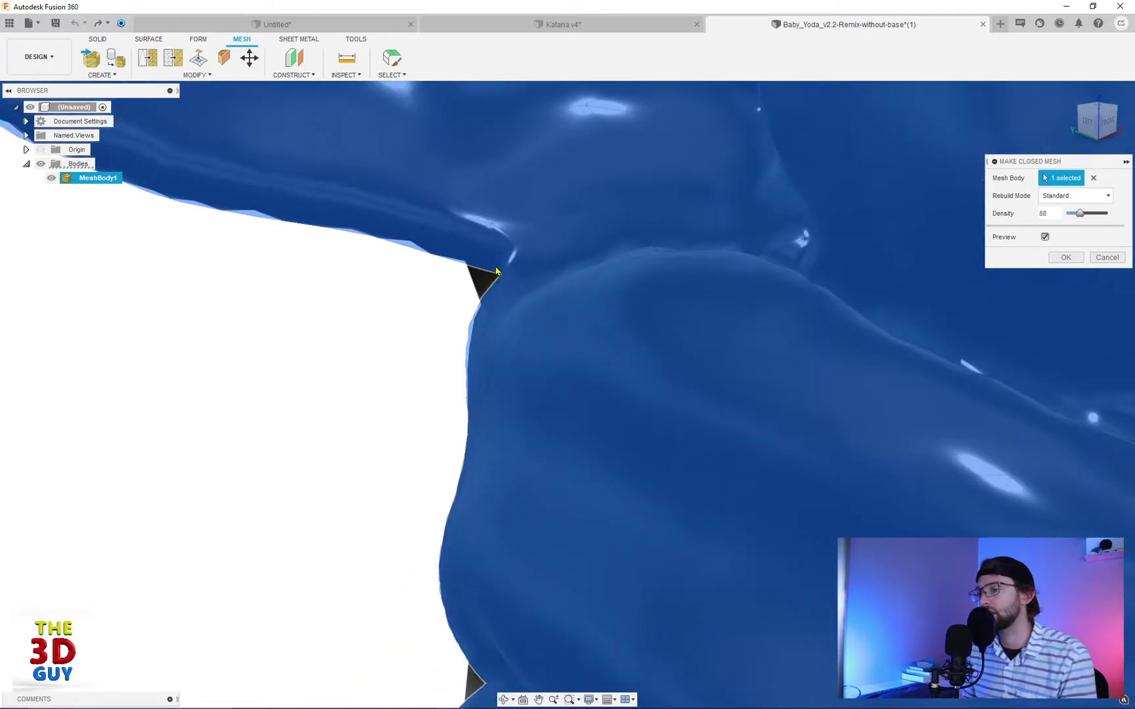
scroll(496, 270, "down", 4)
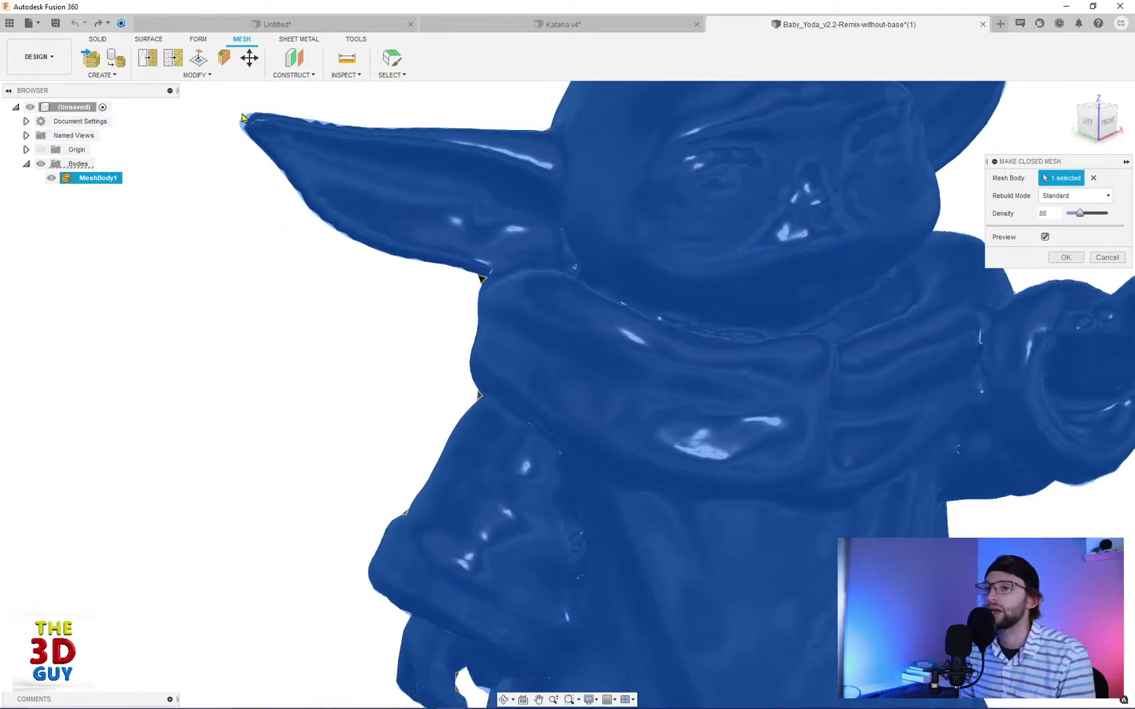
scroll(256, 113, "down", 2)
scroll(767, 260, "down", 4)
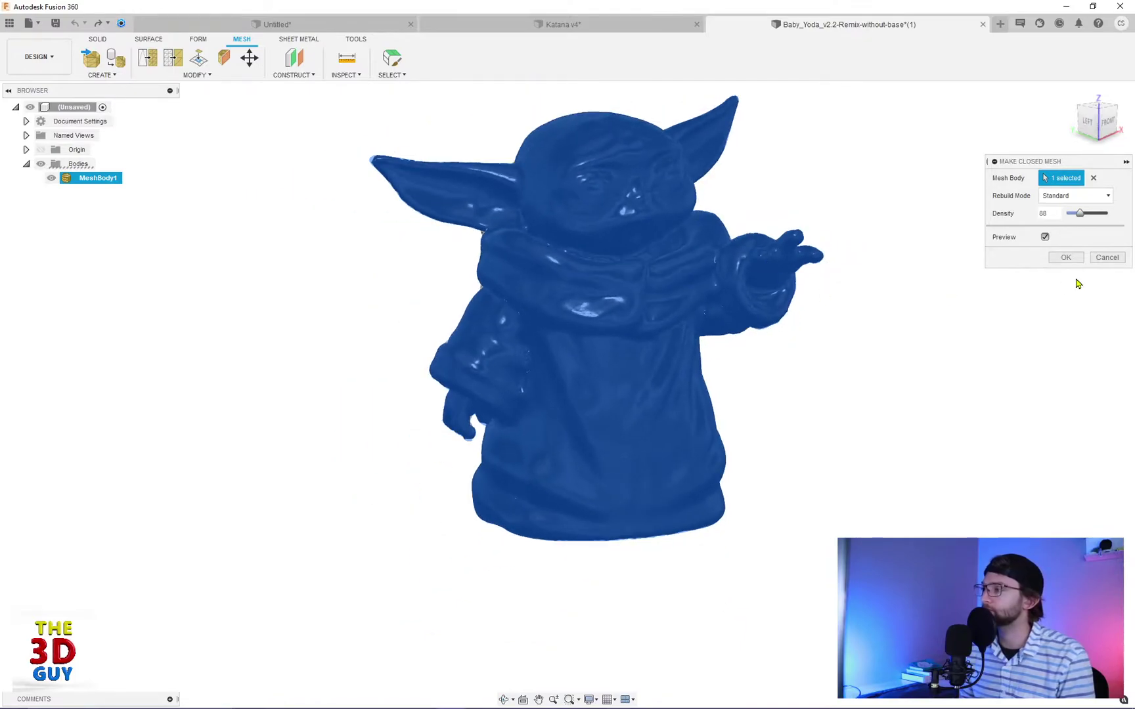
Step: Raise the closed mesh density to 200 and switch the rebuild mode to Preserve Sharp Edges
left_click_drag(1081, 213, 1105, 216)
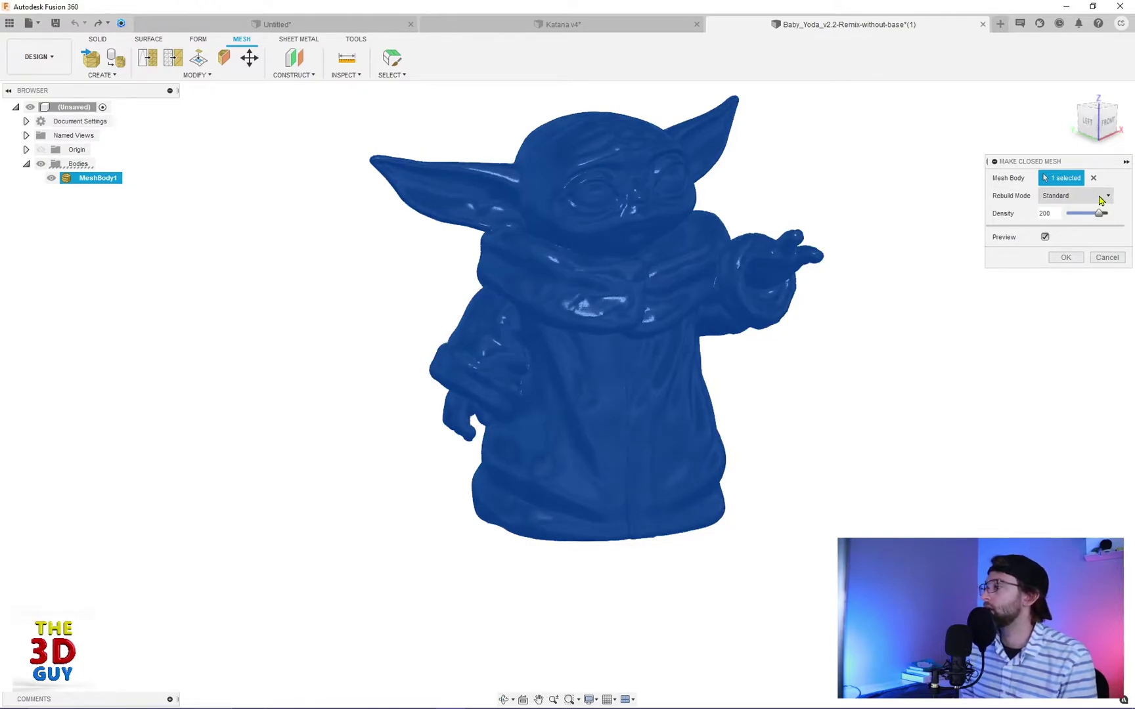
left_click(1107, 195)
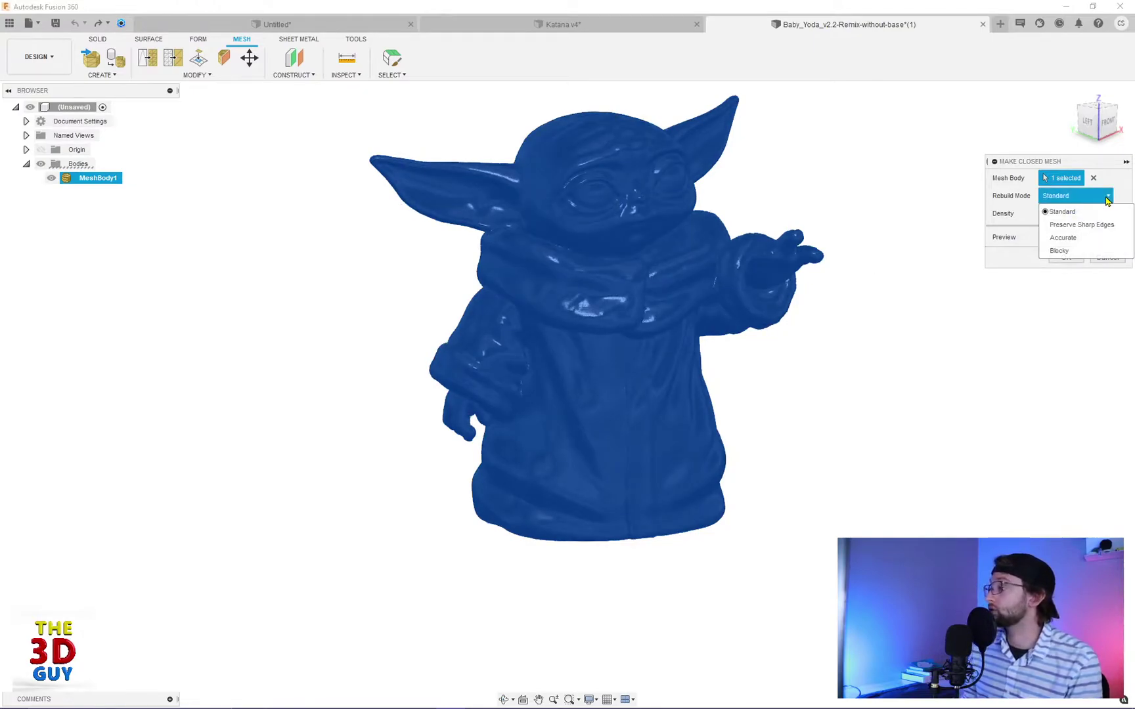
left_click(1099, 231)
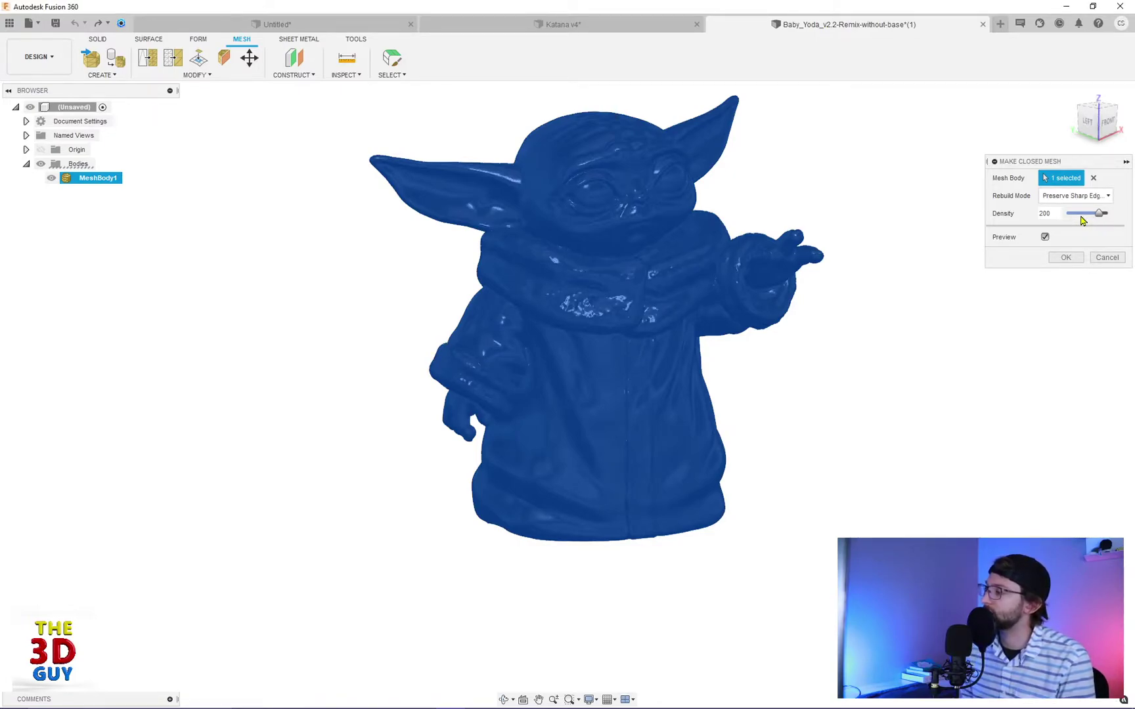
Step: Reduce the closed mesh density to 98 and check the preview where the ear meets the collar
left_click(1085, 218)
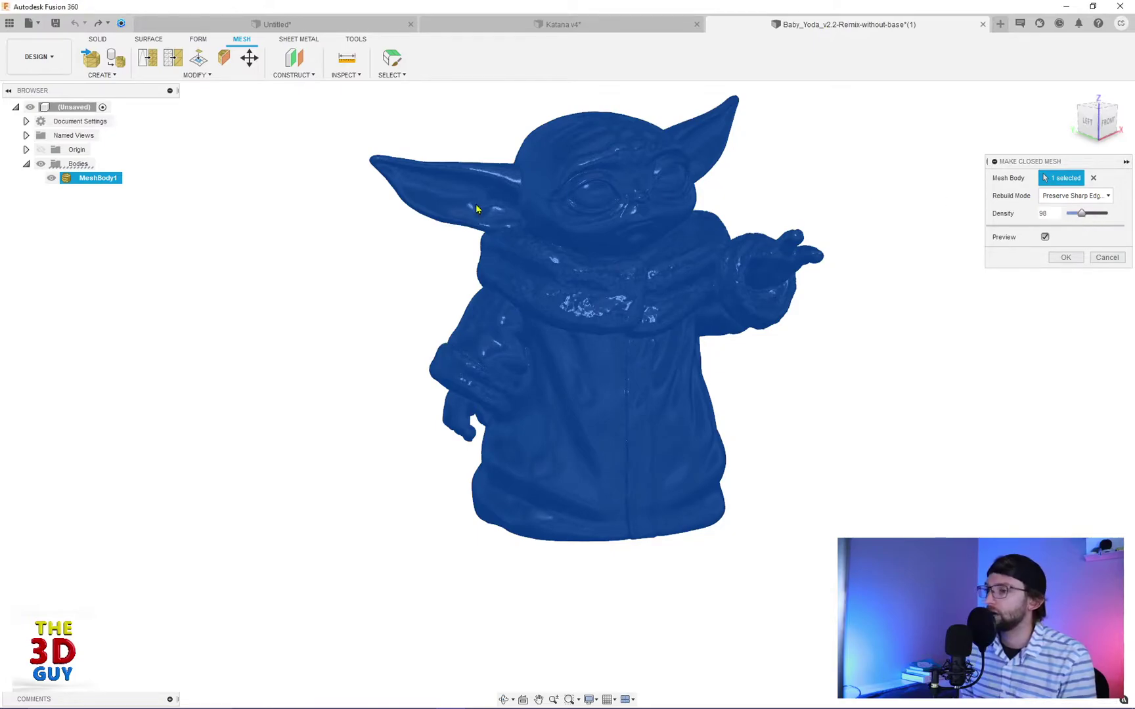
scroll(478, 243, "up", 5)
scroll(478, 243, "up", 4)
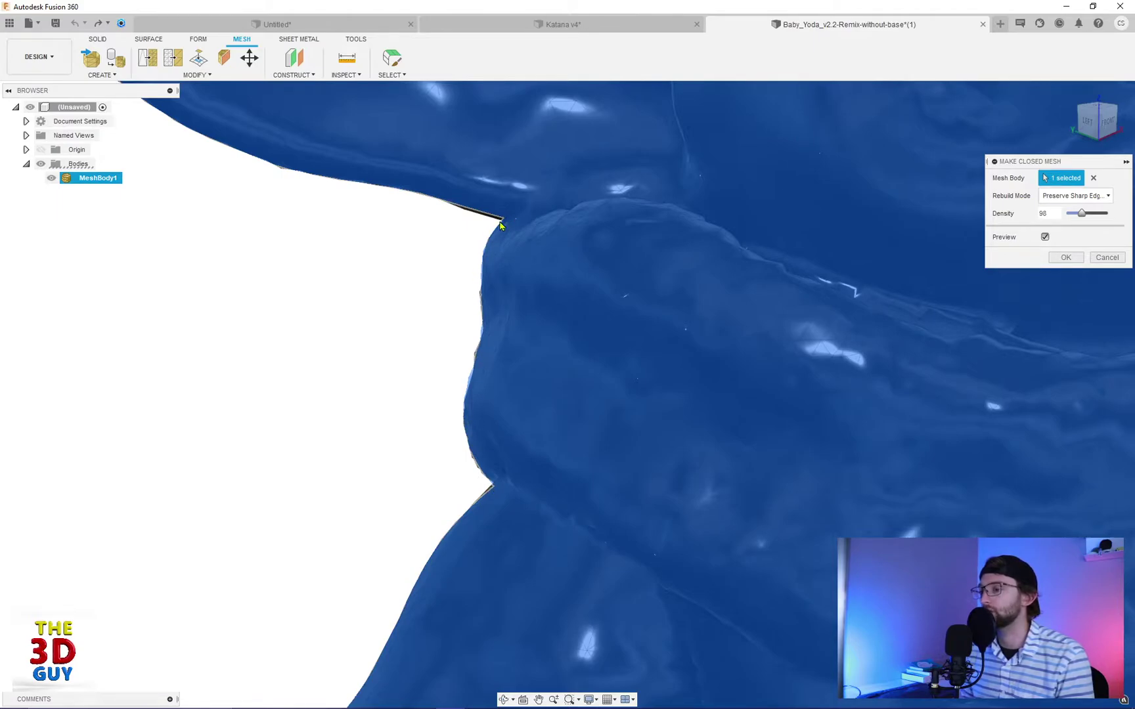
scroll(480, 253, "down", 6)
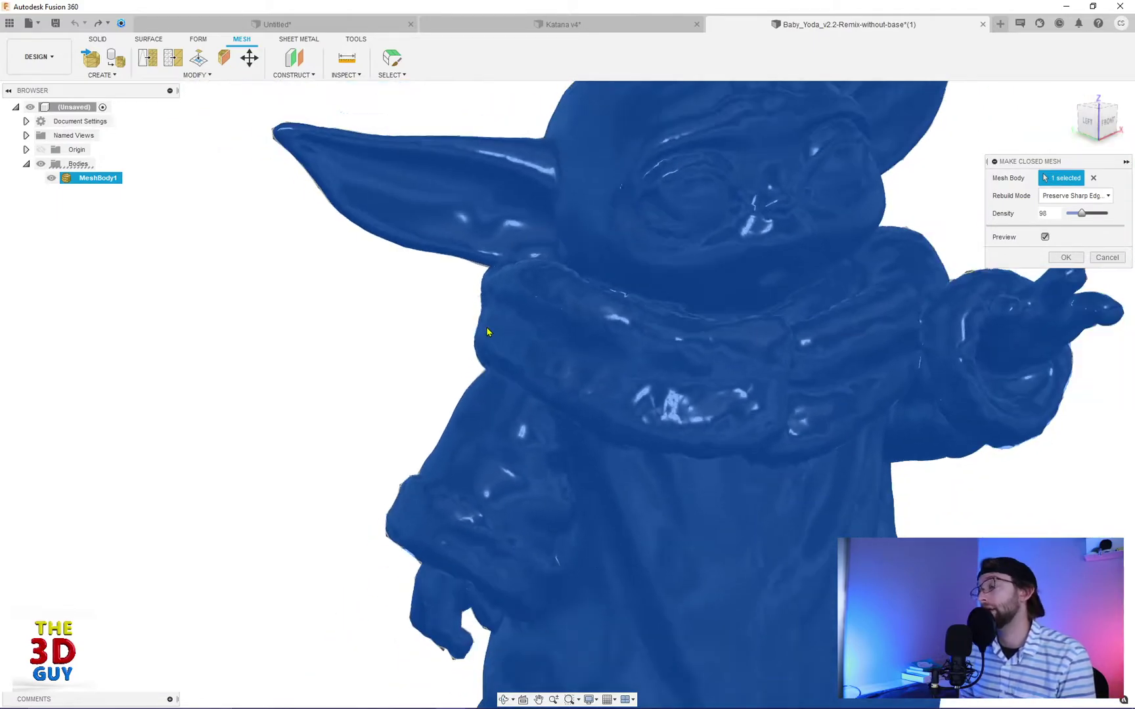
scroll(487, 333, "down", 2)
scroll(796, 262, "down", 1)
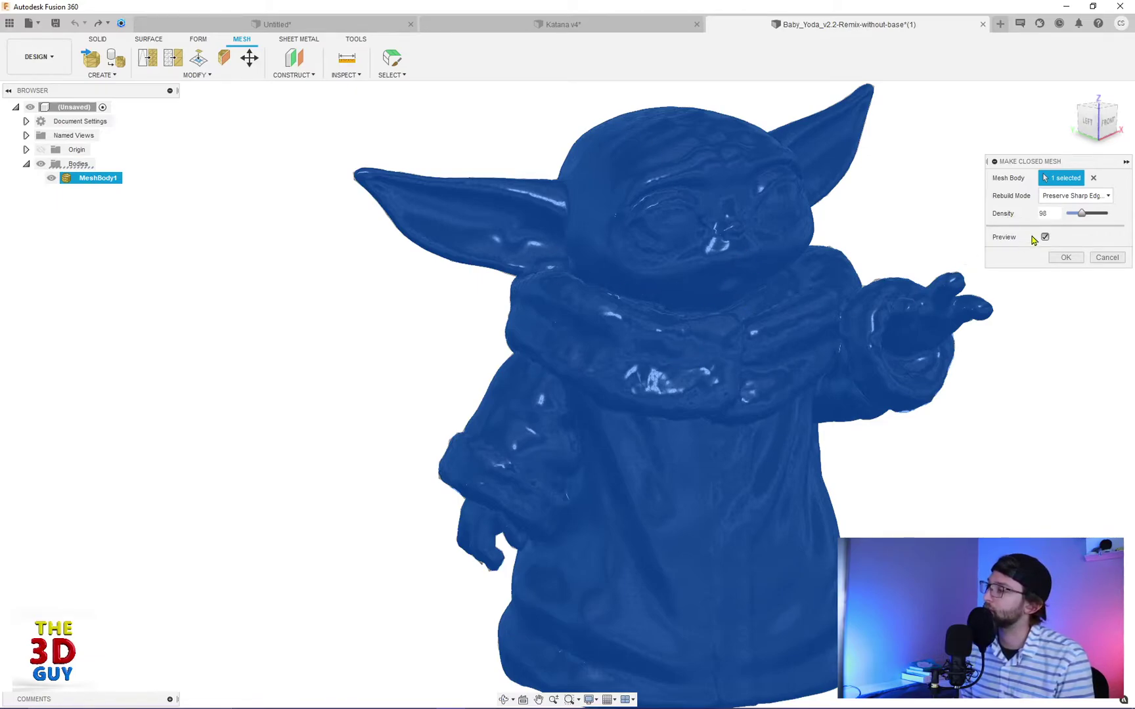
Step: Switch the rebuild mode to Accurate and check the preview on the face and the ear above the raised hand
left_click(1097, 197)
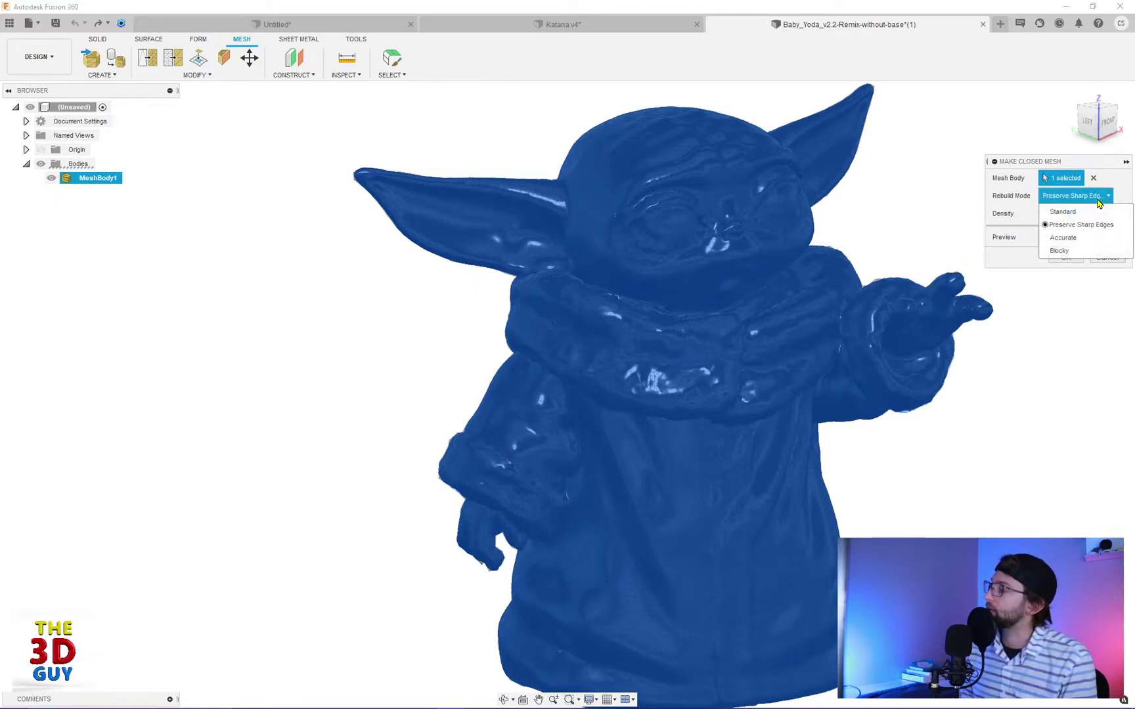
left_click(1072, 242)
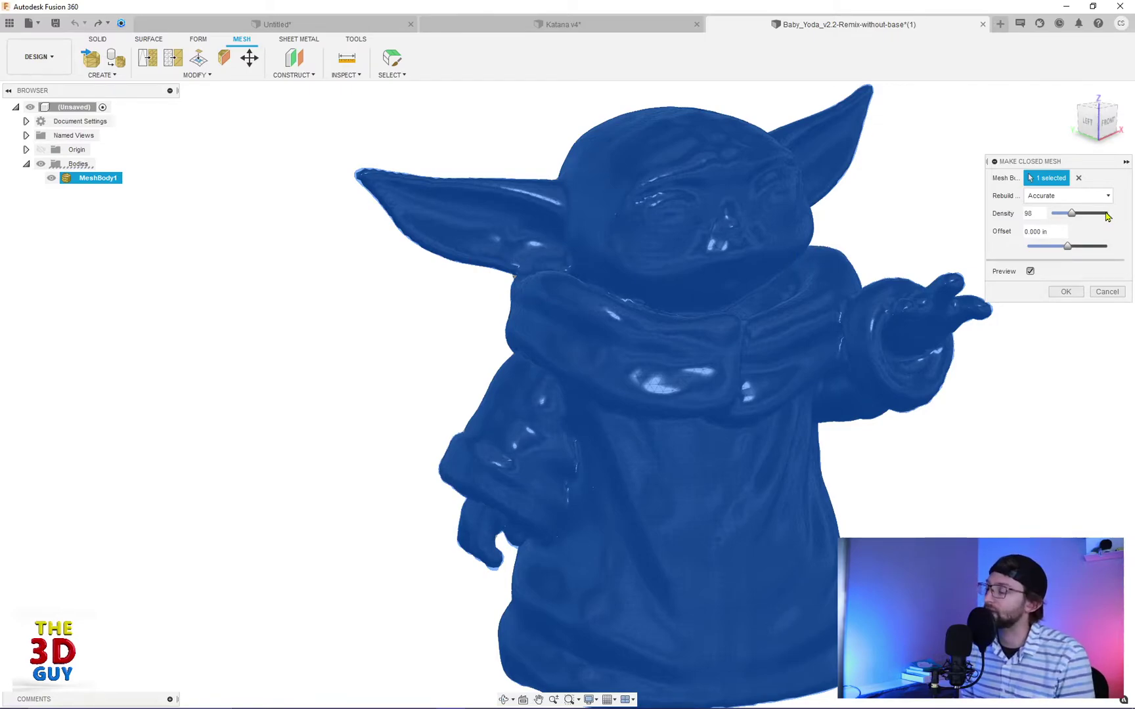
scroll(670, 195, "down", 2)
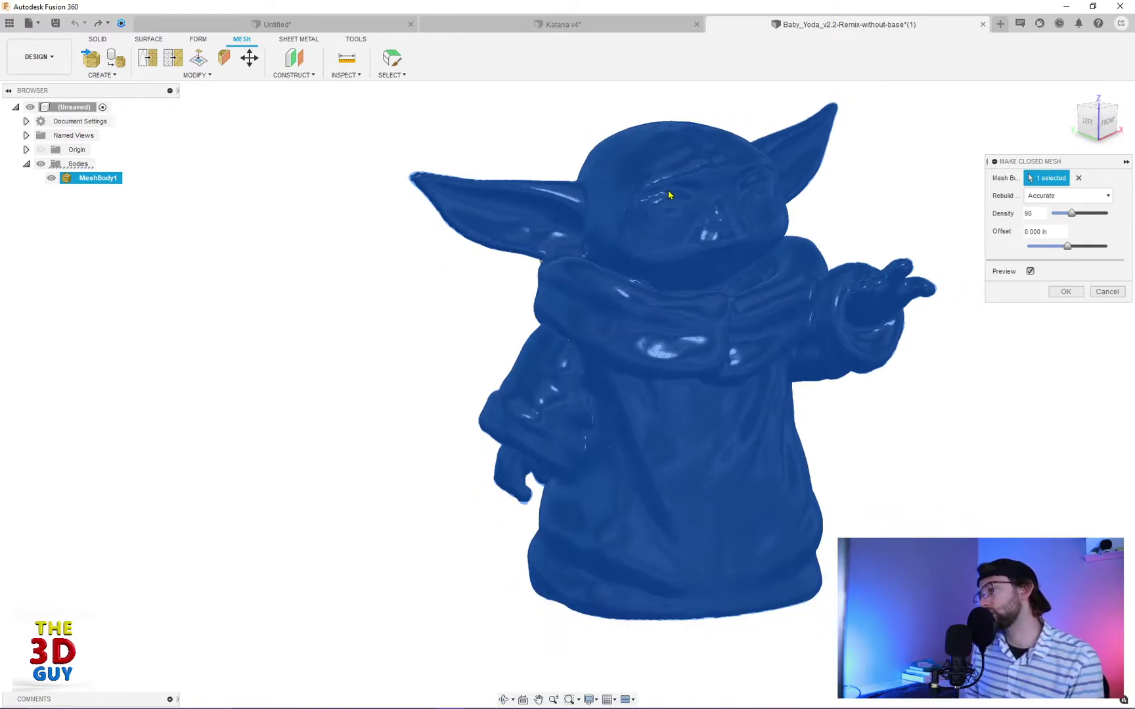
scroll(836, 121, "up", 4)
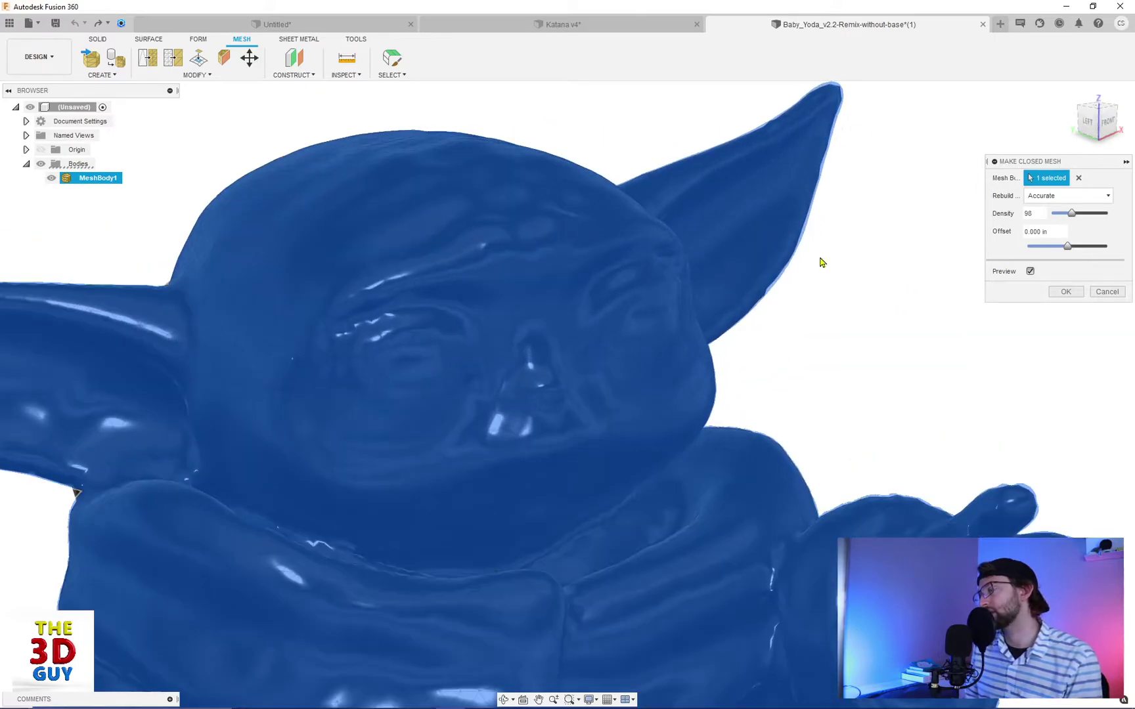
scroll(881, 253, "down", 3)
scroll(788, 144, "up", 3)
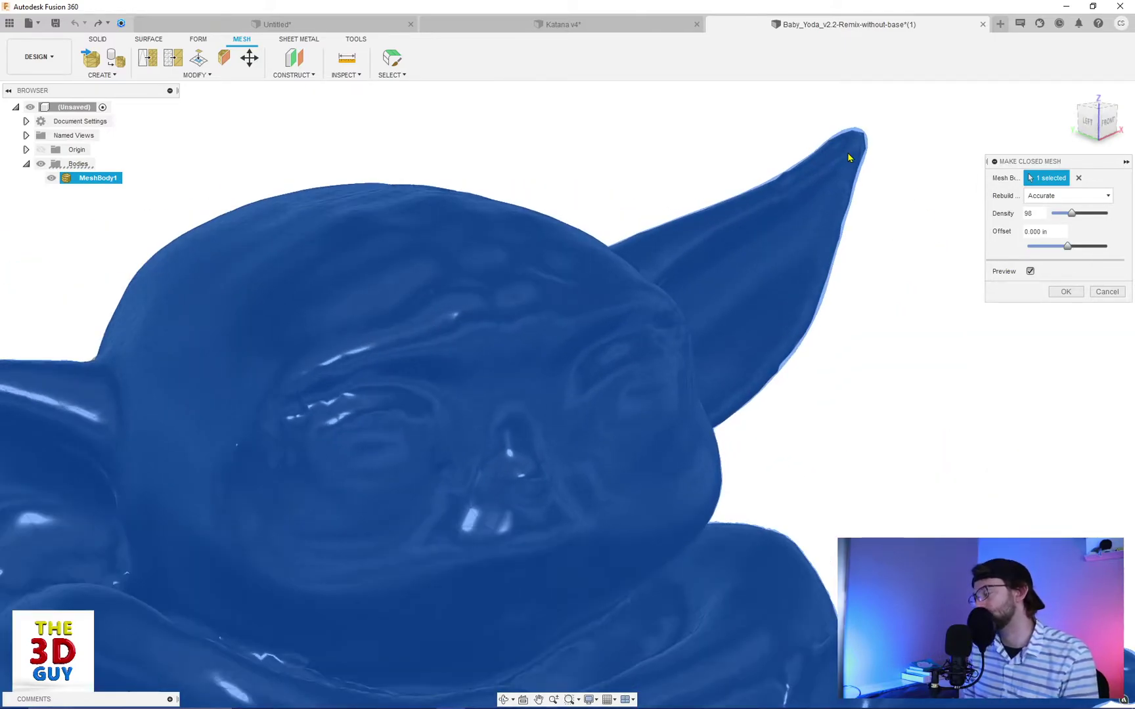
scroll(848, 158, "up", 2)
Step: Try a closed mesh offset of 0.039 in, then set the offset to -0.039 in and check the whole figure
left_click_drag(1068, 248, 1106, 249)
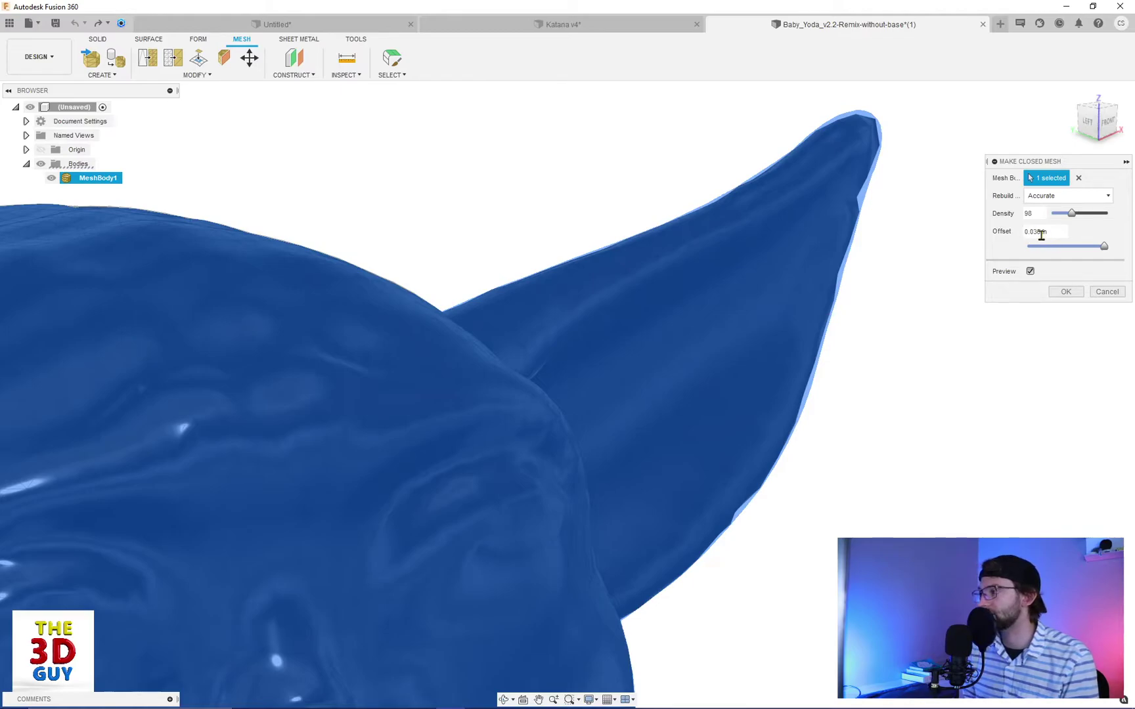
left_click_drag(1104, 247, 1110, 251)
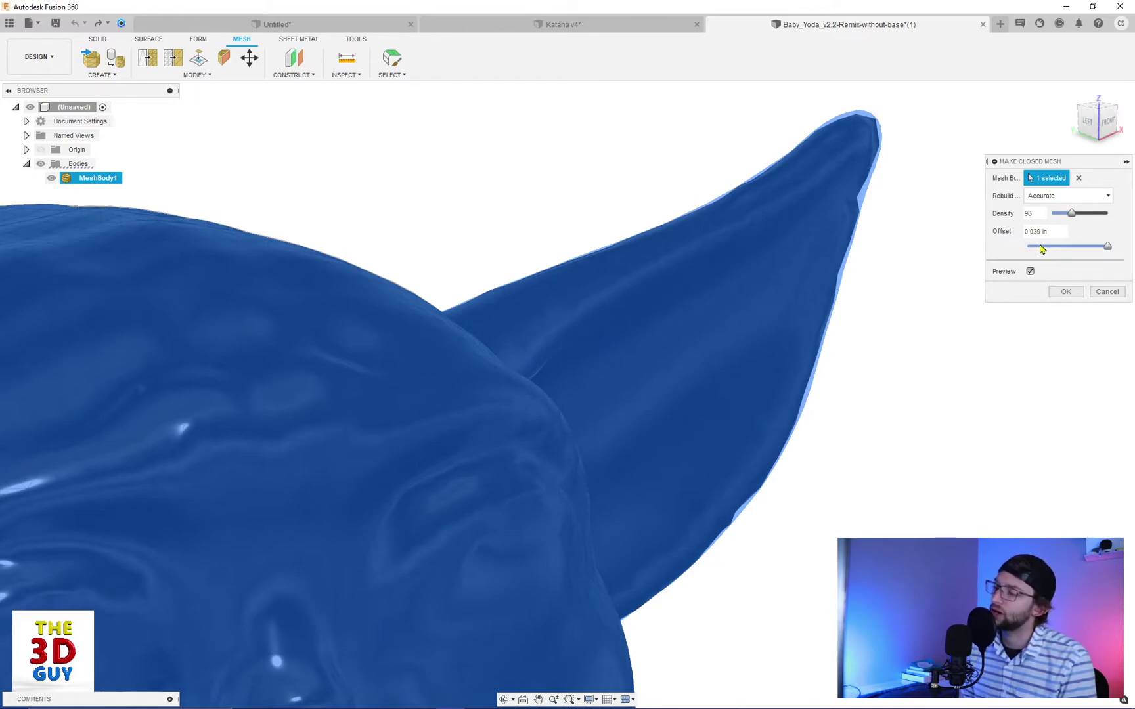
left_click_drag(1109, 247, 1022, 249)
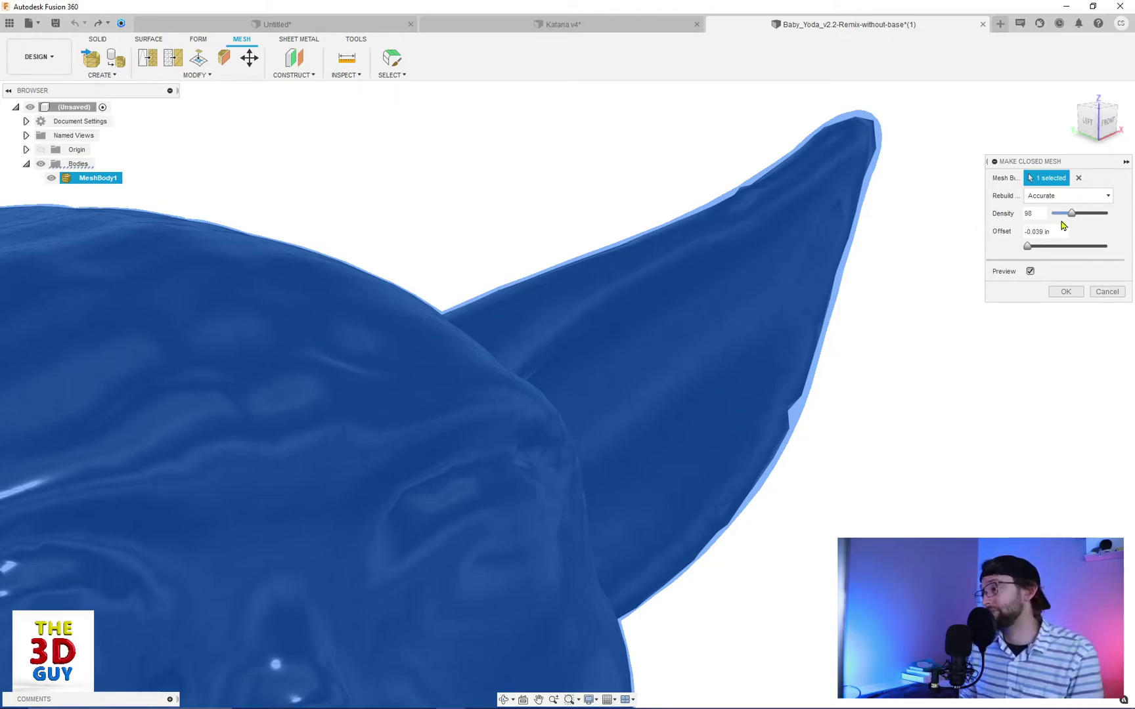
scroll(762, 128, "down", 8)
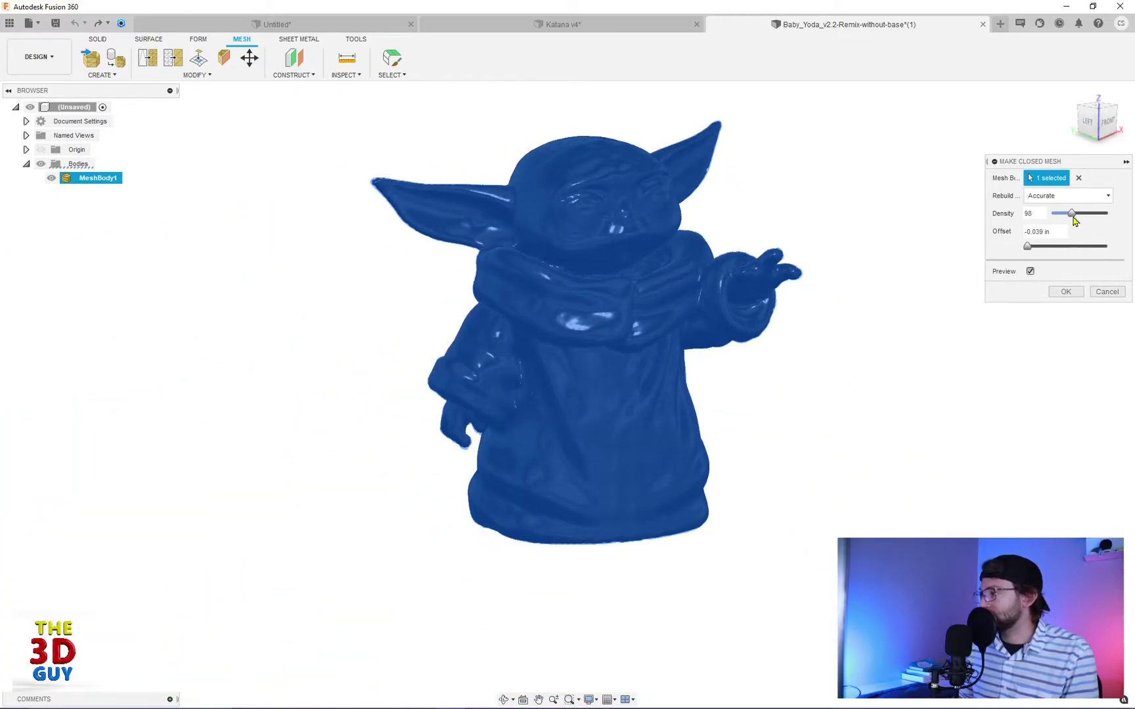
Step: Raise the closed mesh density to 183, switch the rebuild mode to Blocky and check the preview of the figure
left_click_drag(1073, 215, 1093, 217)
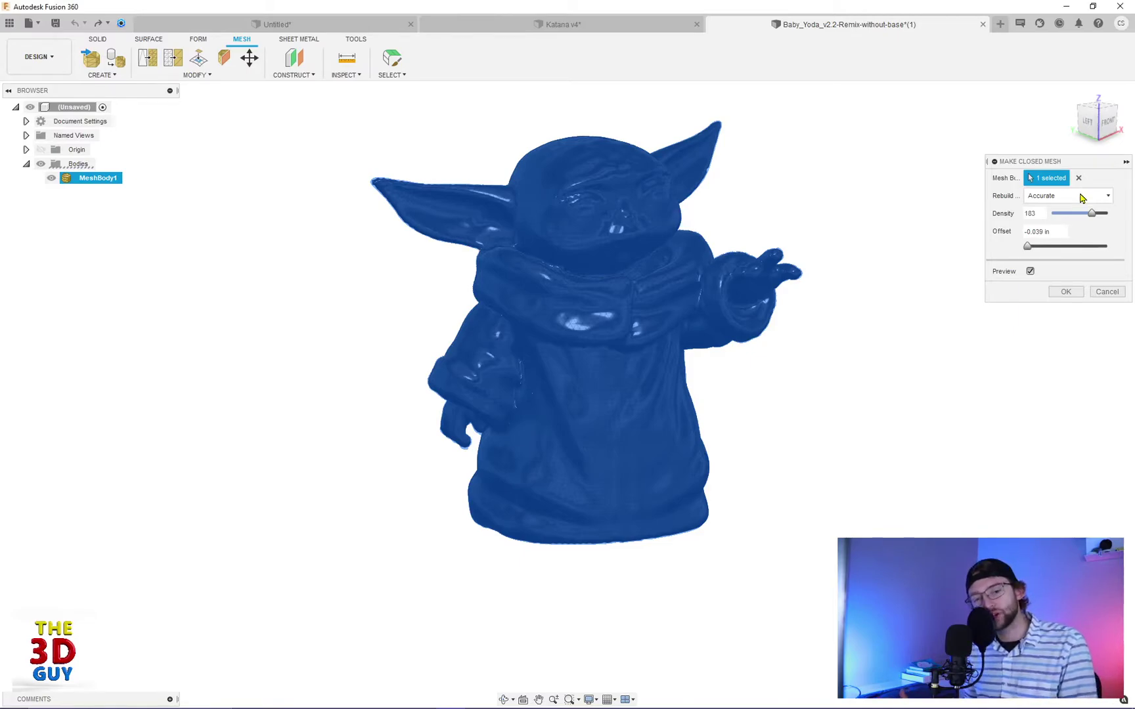
left_click(1083, 197)
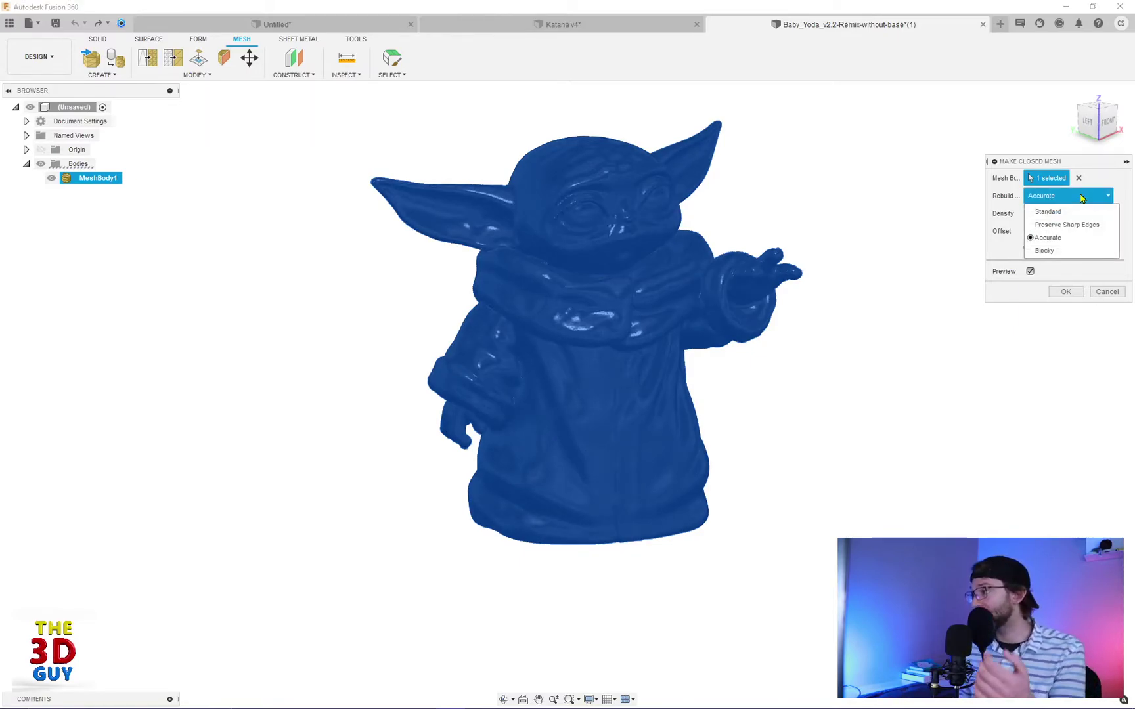
left_click(1049, 238)
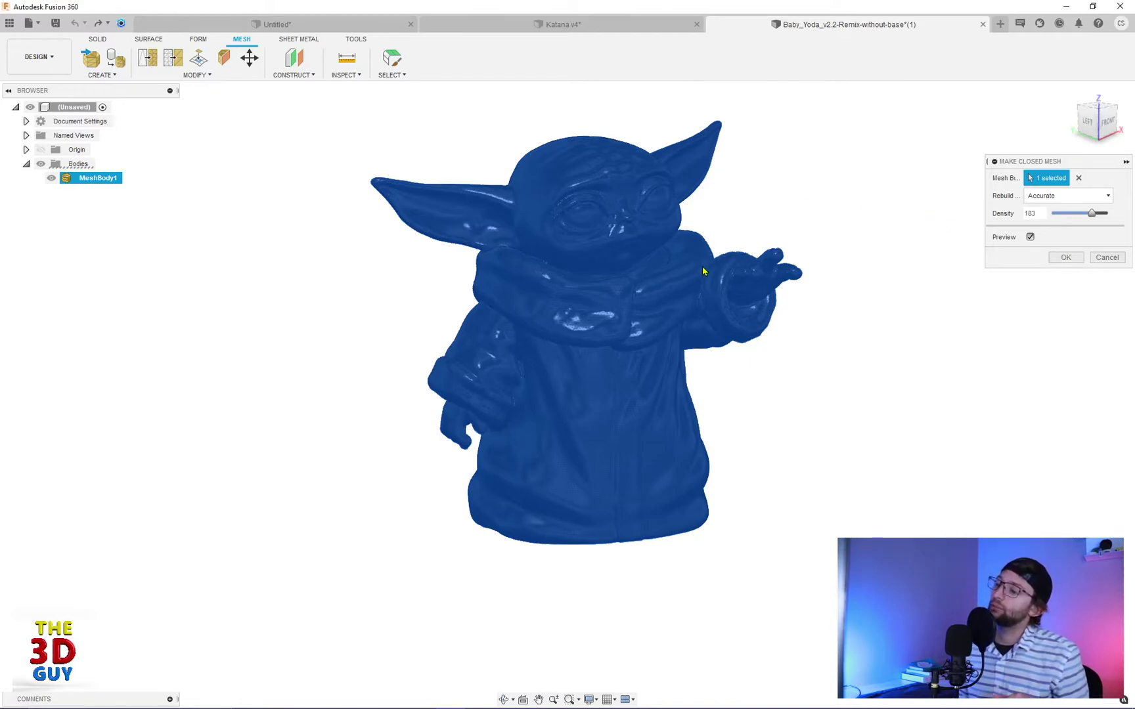
mouse_move(763, 211)
middle_mouse_down("shift")
mouse_move(780, 210)
mouse_move(775, 201)
mouse_move(772, 212)
middle_mouse_up("shift")
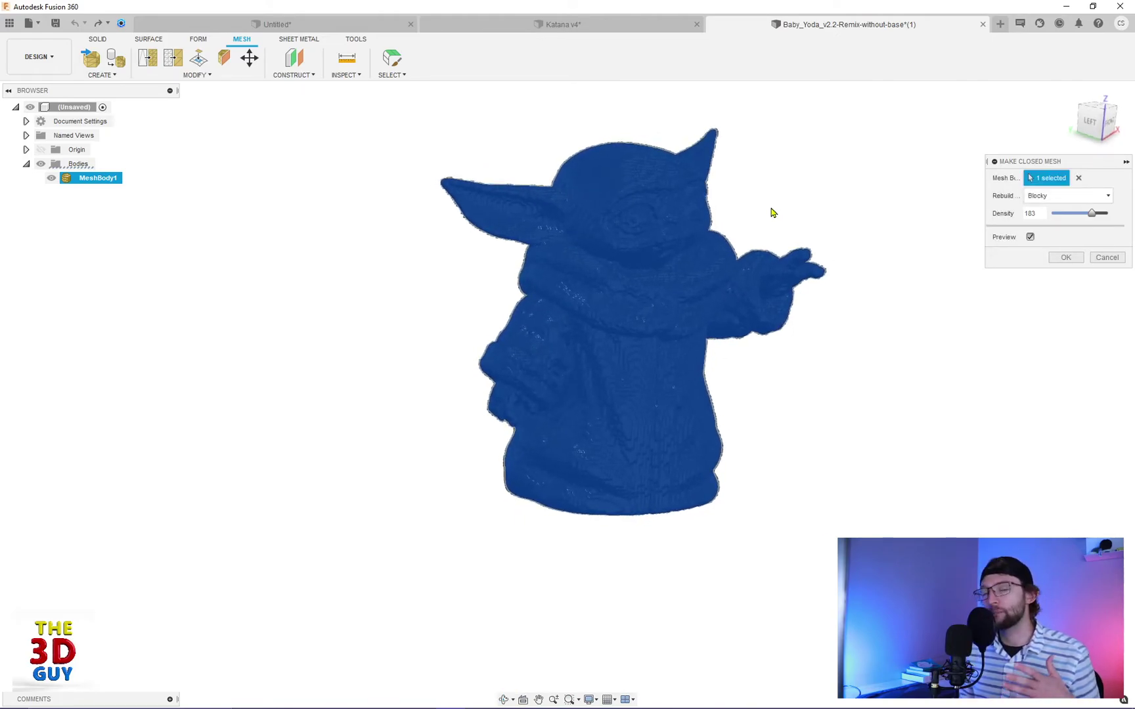
scroll(723, 212, "up", 4)
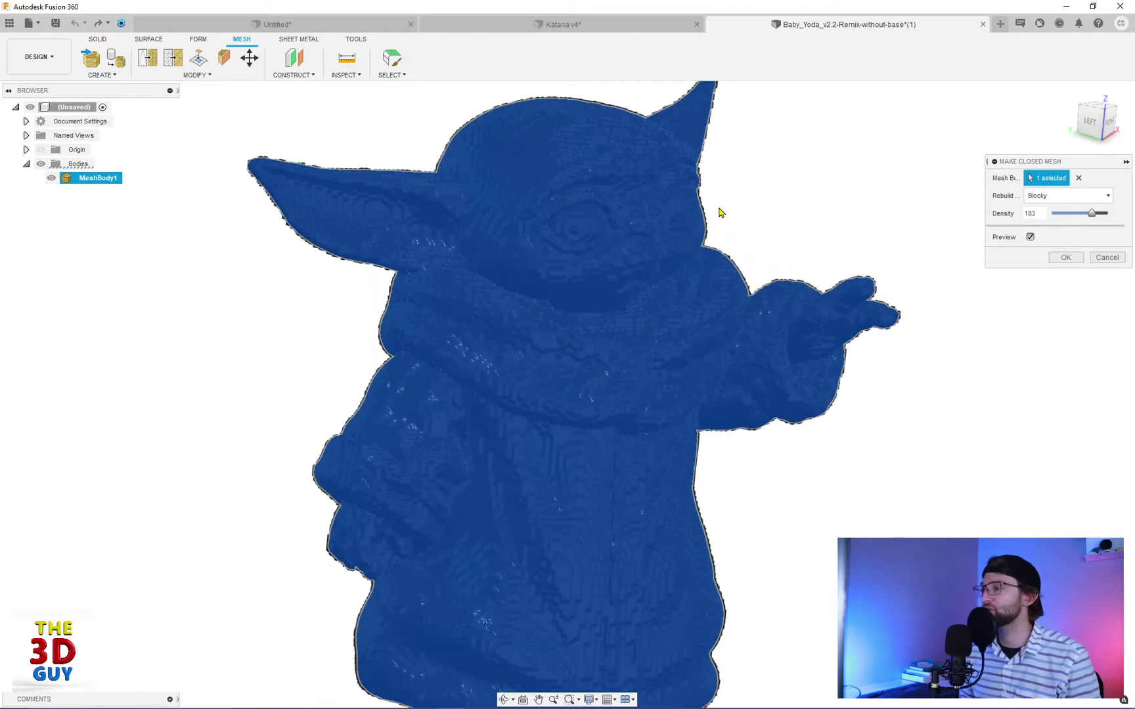
scroll(813, 214, "down", 2)
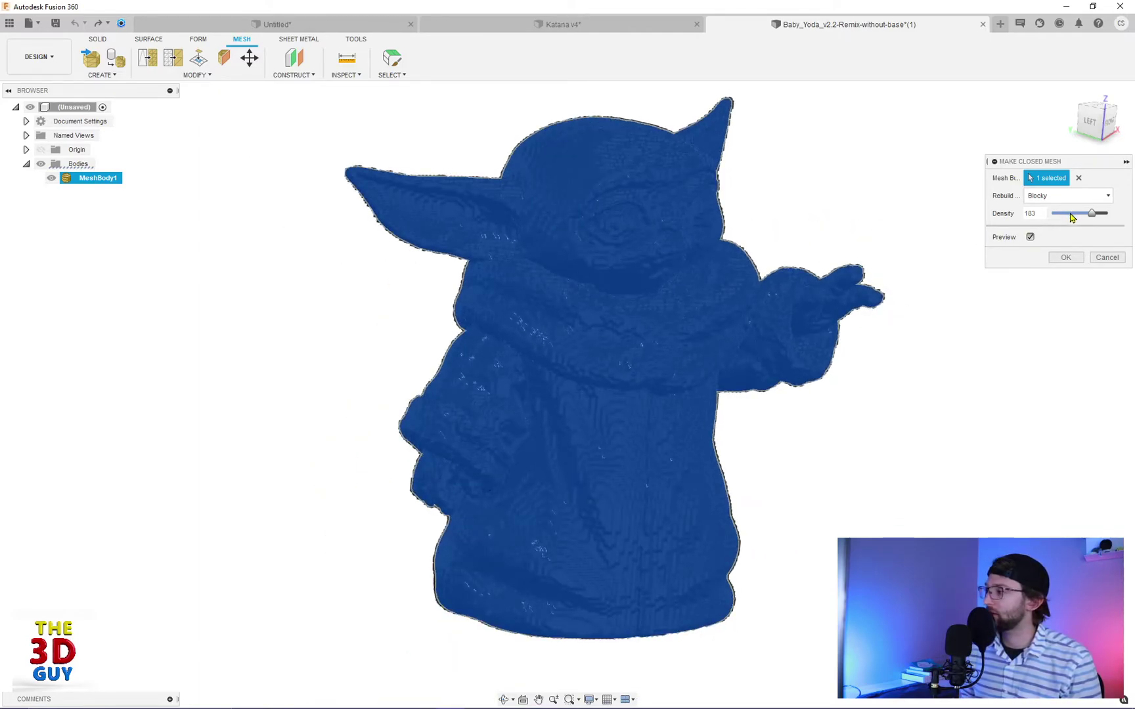
Step: Reduce the Blocky closed mesh density to 88 and create the closed mesh
left_click_drag(1067, 218, 1072, 217)
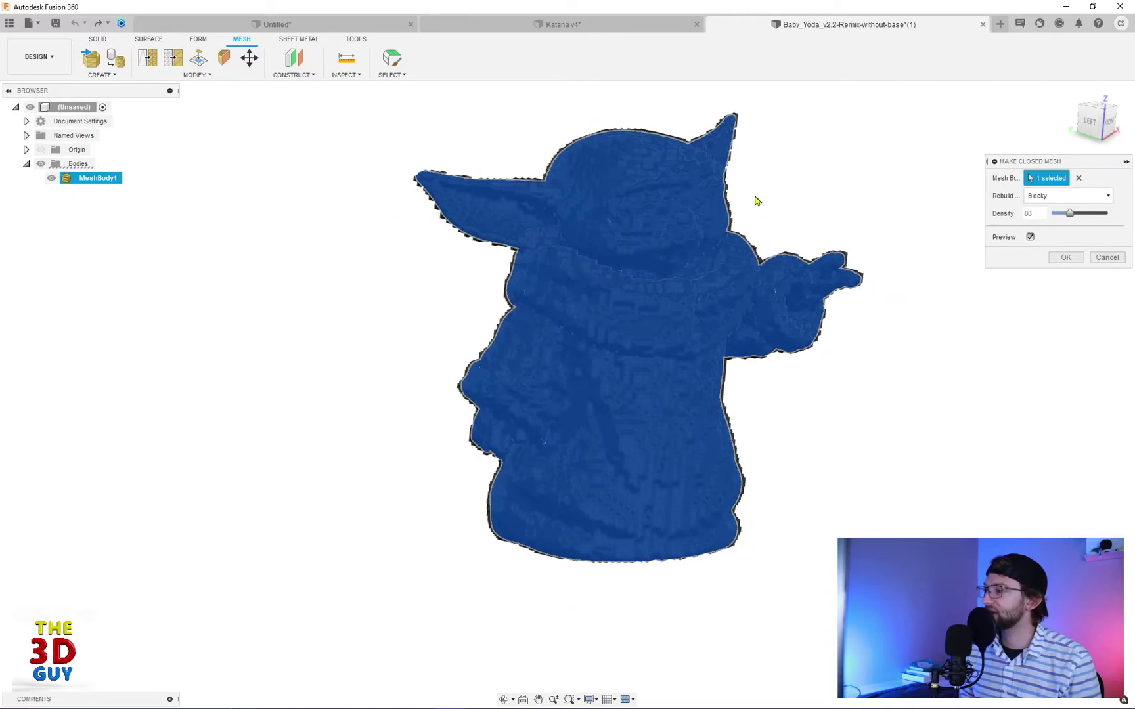
mouse_move(878, 351)
middle_mouse_down("shift")
mouse_move(809, 349)
mouse_move(883, 346)
middle_mouse_up("shift")
left_click(1064, 259)
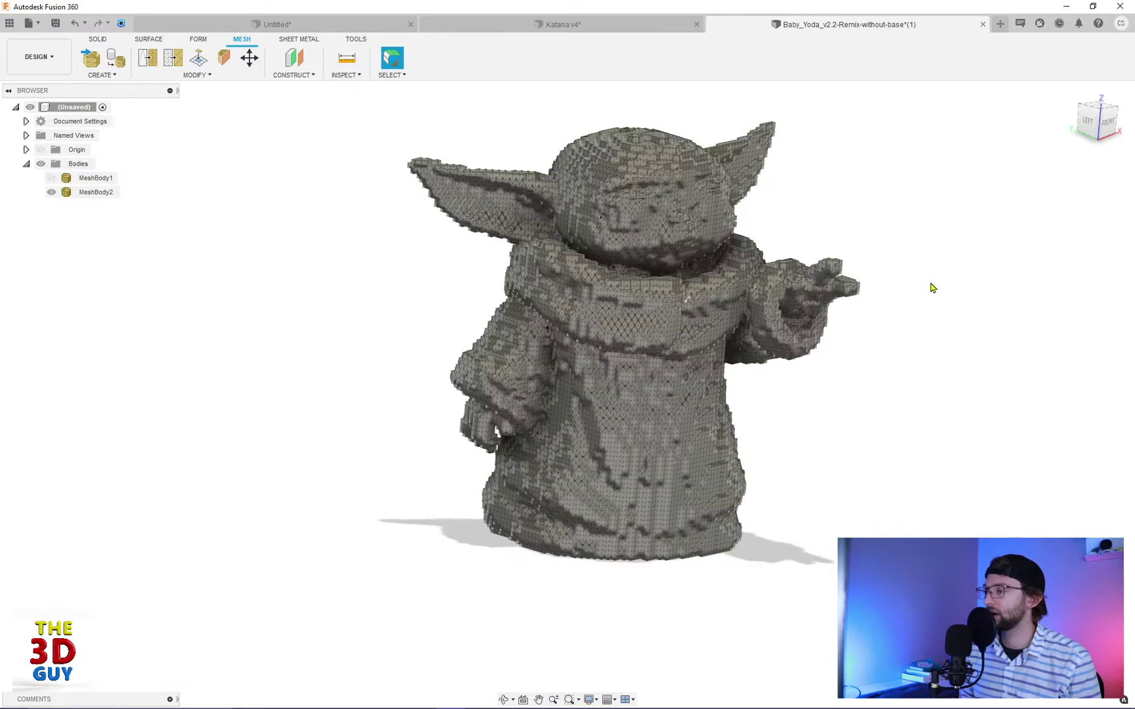
Step: Examine the new blocky mesh body around the face, ears and collar, and as a whole figure
mouse_move(839, 329)
middle_mouse_down("shift")
mouse_move(925, 330)
mouse_move(849, 337)
middle_mouse_up("shift")
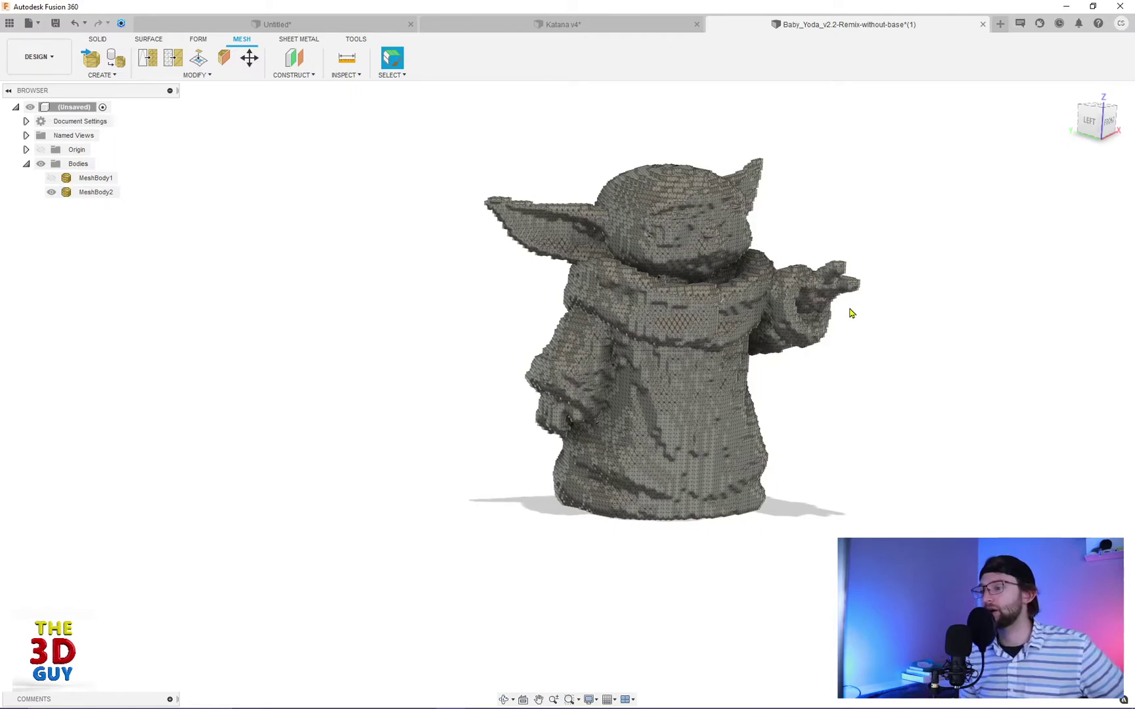
left_click(815, 303)
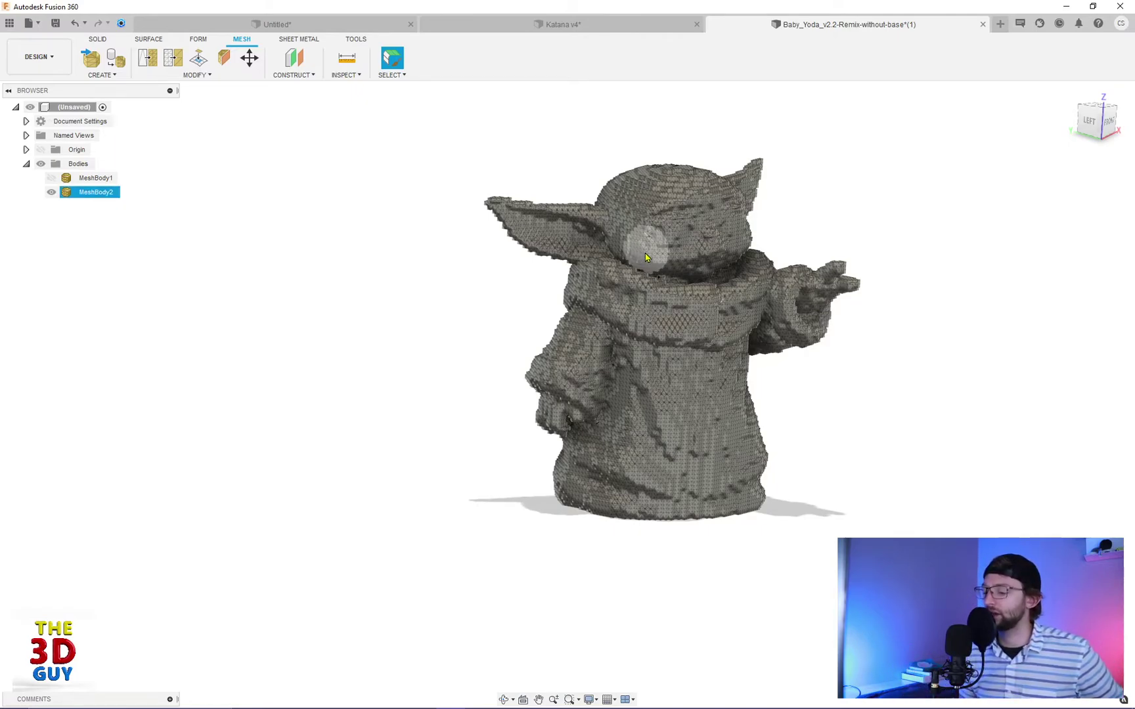
scroll(684, 202, "up", 5)
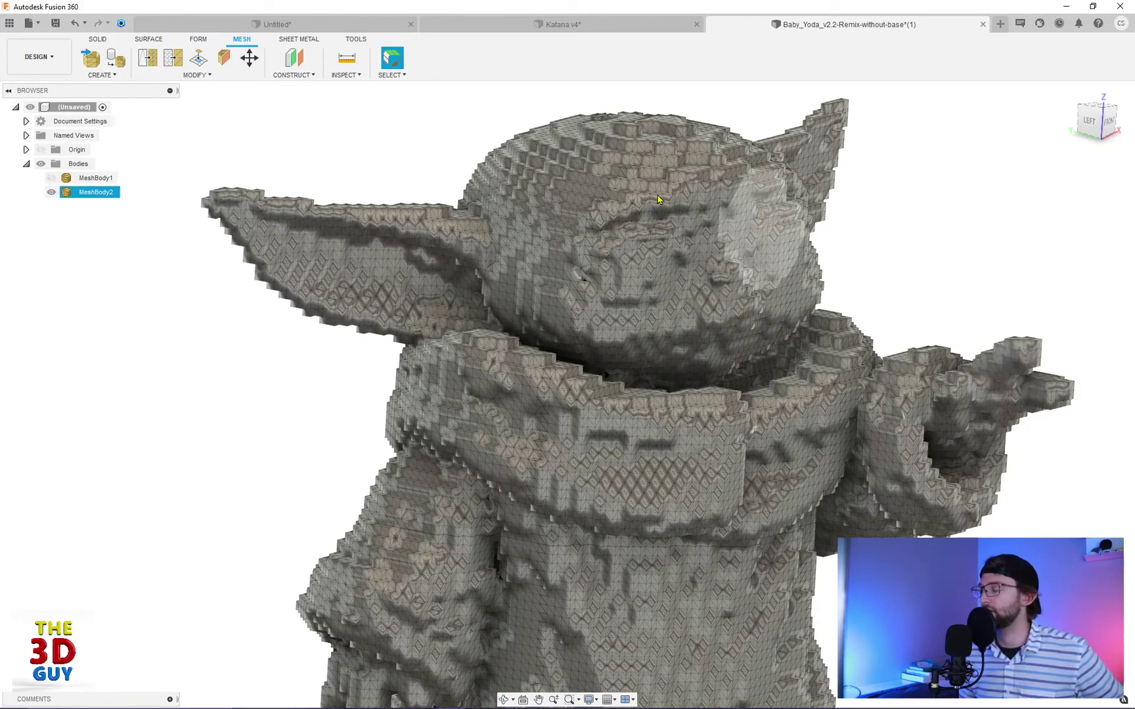
scroll(579, 177, "down", 5)
middle_click_drag(816, 233, 613, 381, "shift")
left_click(527, 169)
scroll(630, 292, "up", 3)
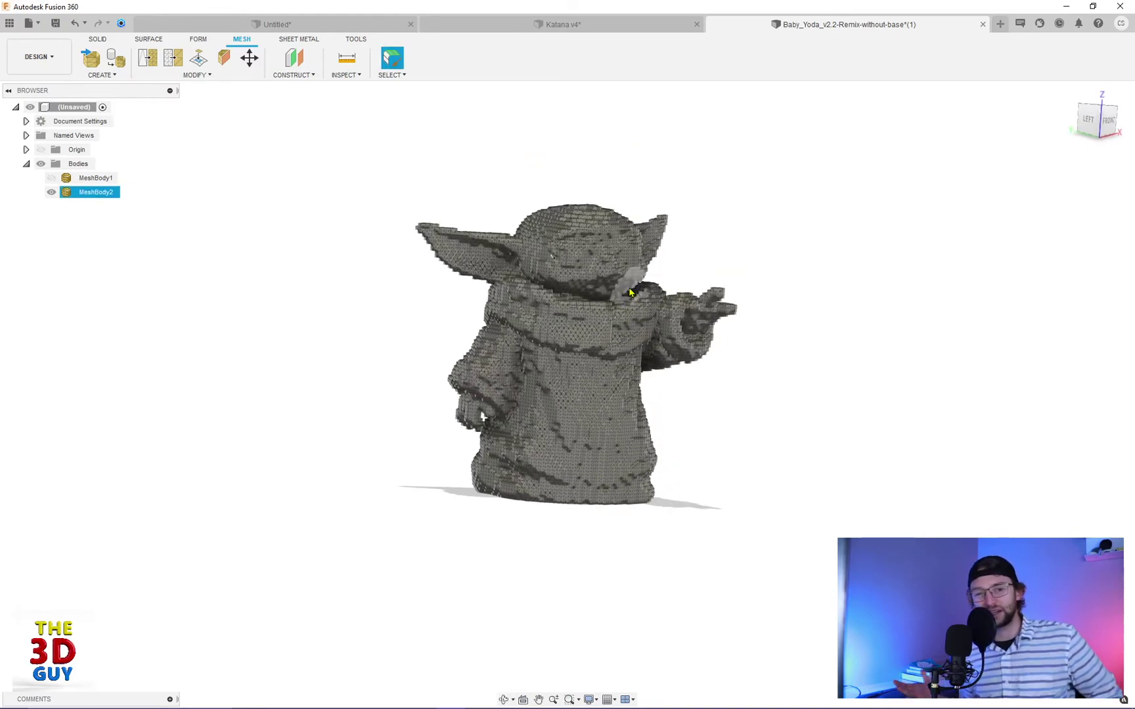
left_click(952, 272)
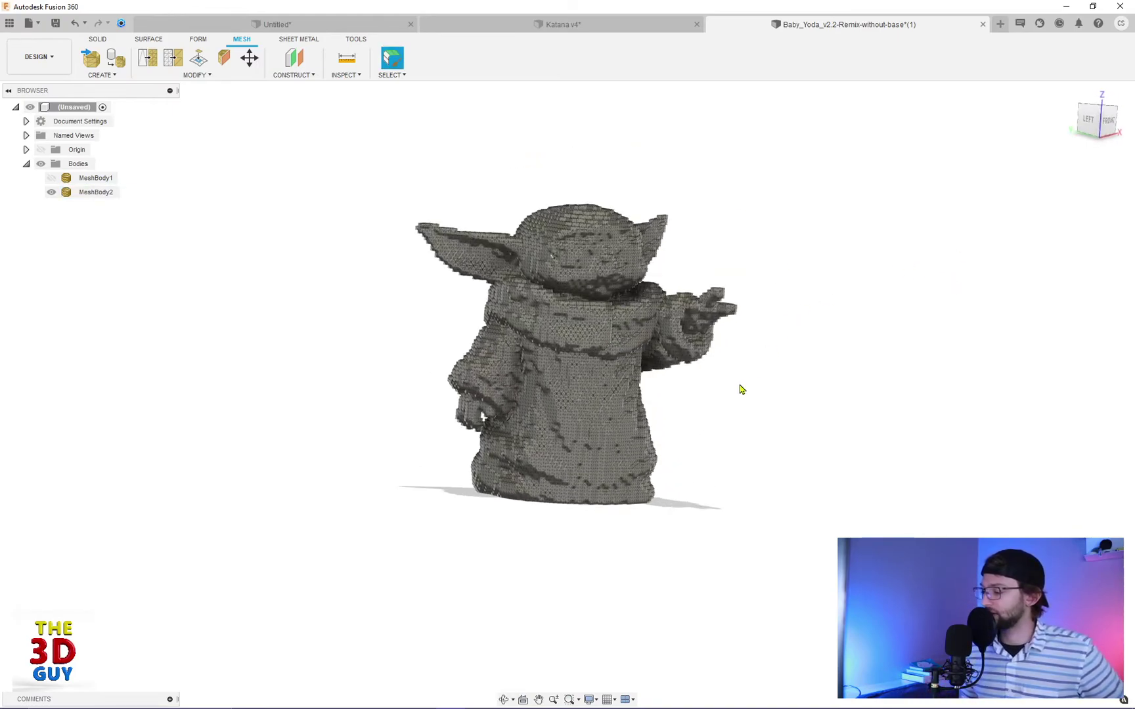